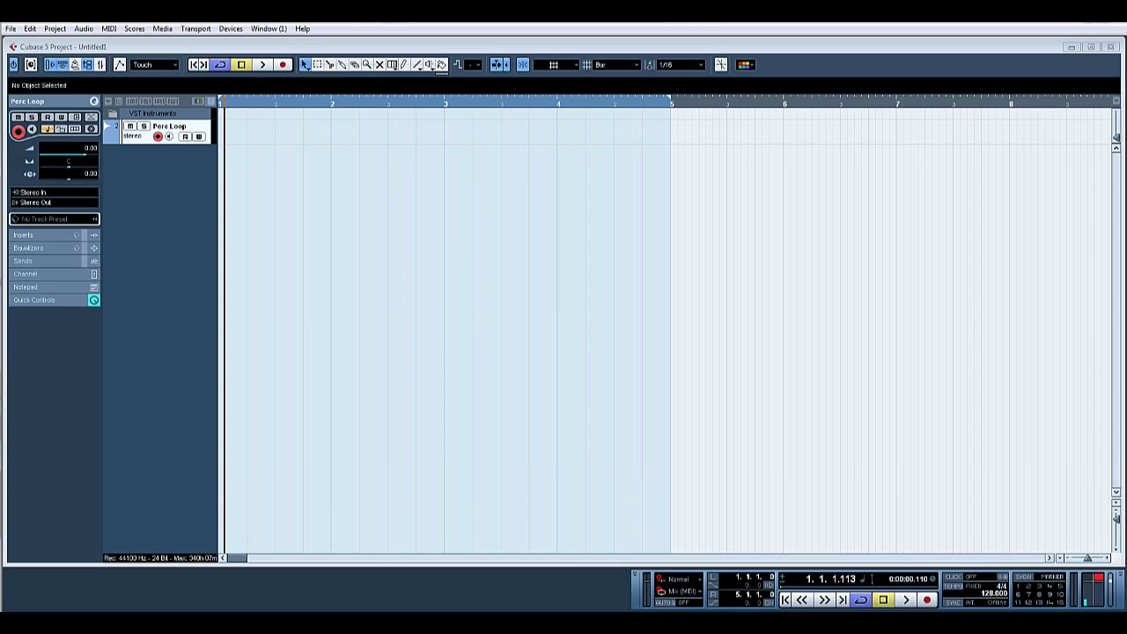
Place the loop file on the Perc Loop track at bar 1 and bounce it, replacing the original event.
drag(783, 322, 390, 129)
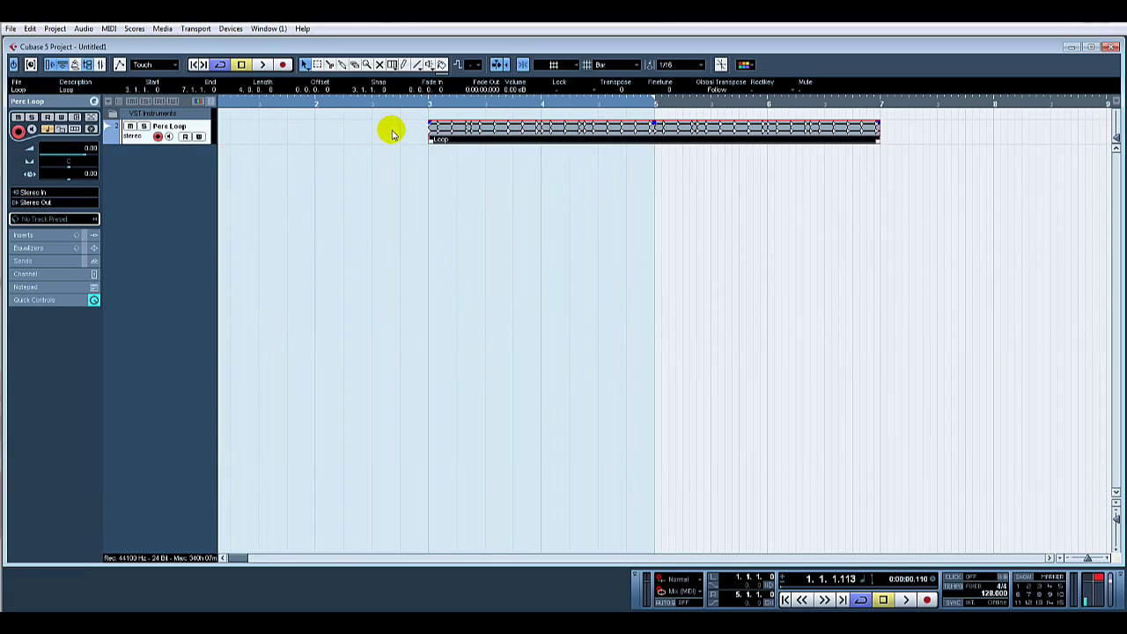
drag(483, 136, 274, 144)
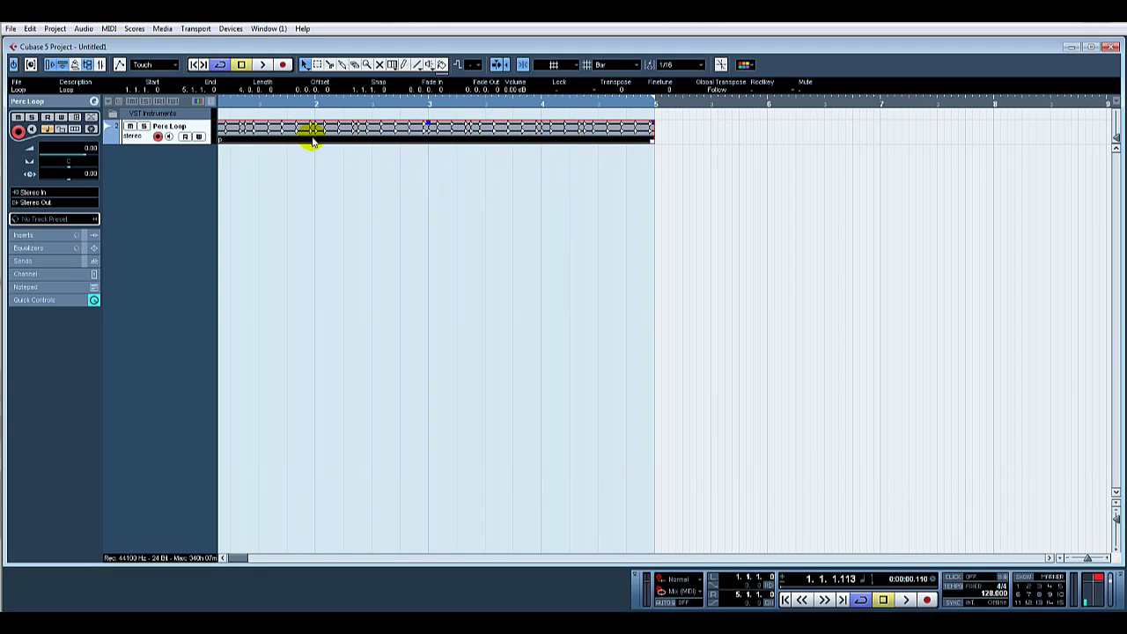
click(672, 130)
click(671, 128)
click(81, 29)
click(117, 171)
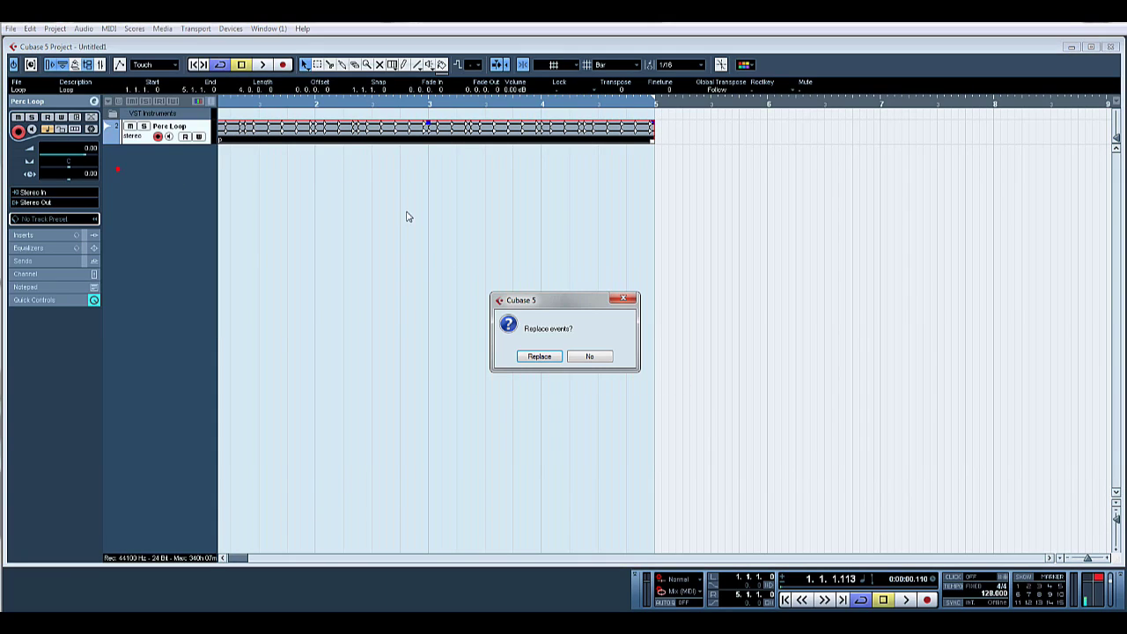
click(539, 355)
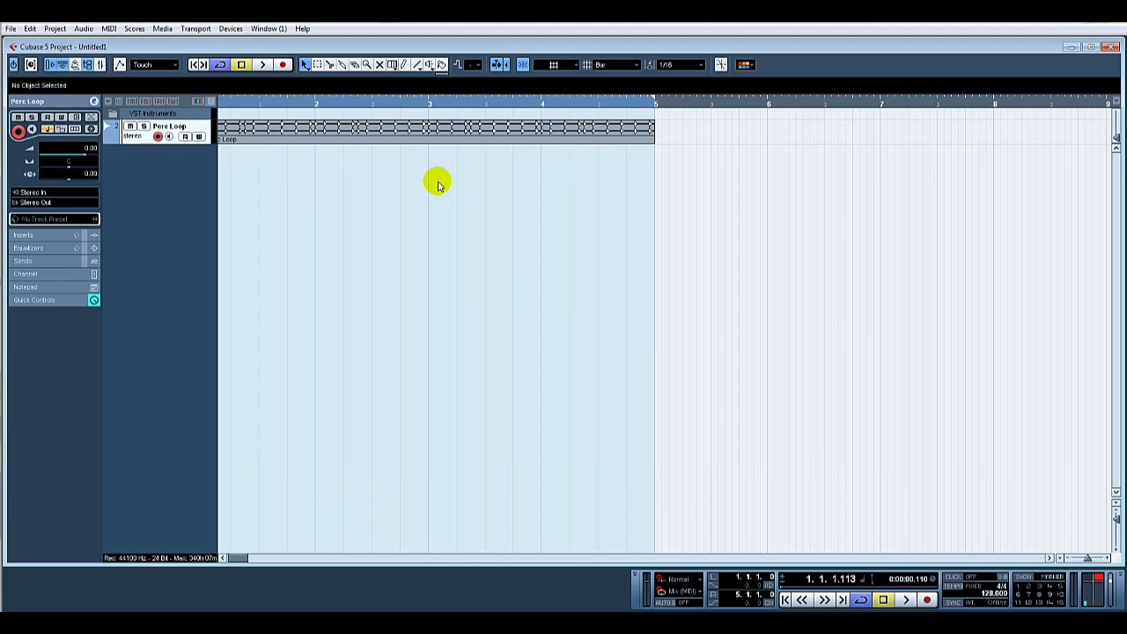
Analyze the Perc Loop event into VariAudio pitch segments and extract them as MIDI to a new track.
double_click(408, 128)
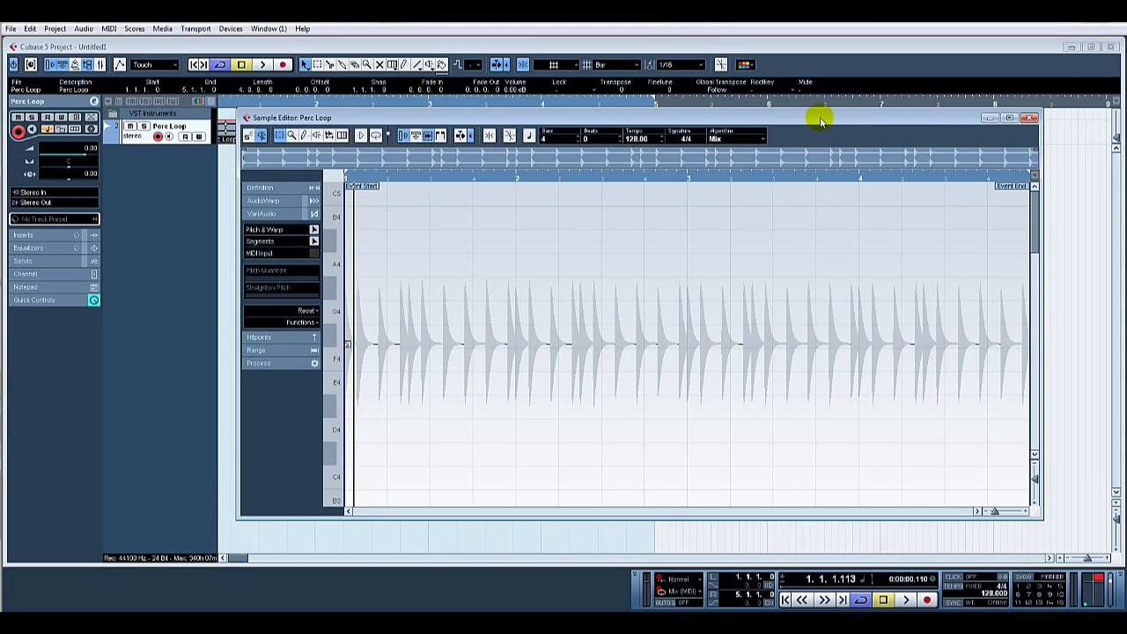
drag(818, 116, 858, 121)
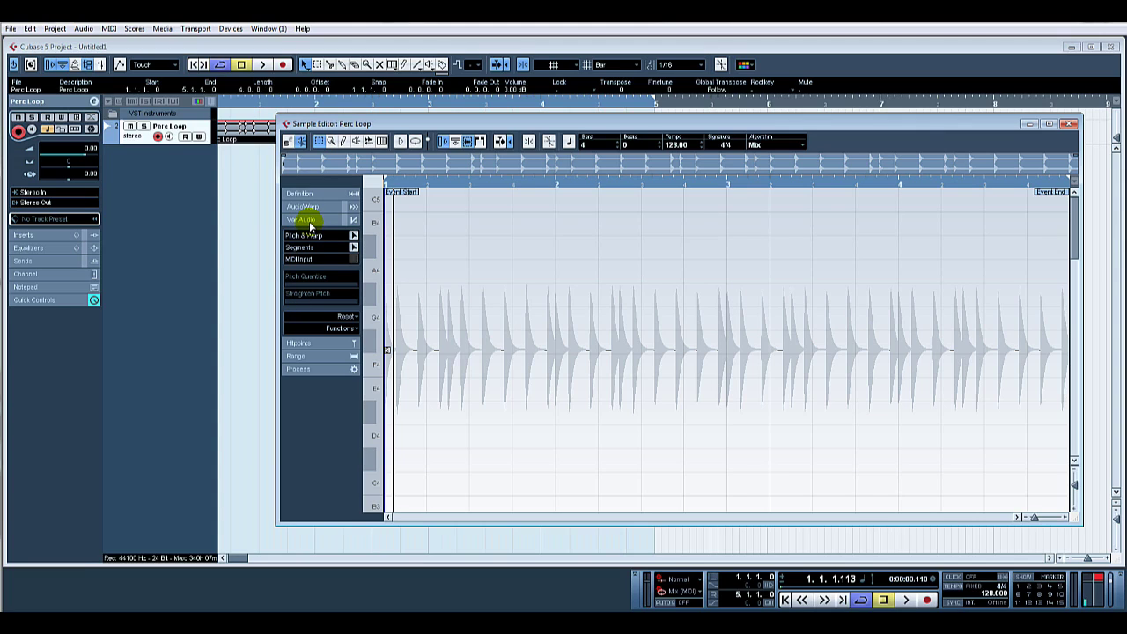
click(309, 220)
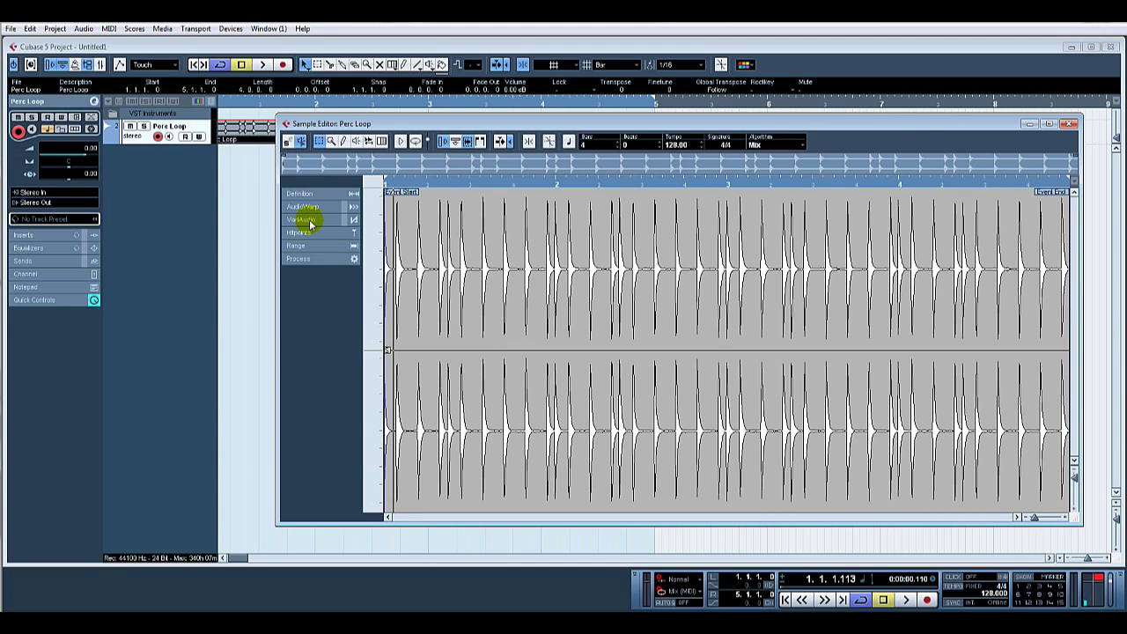
click(309, 220)
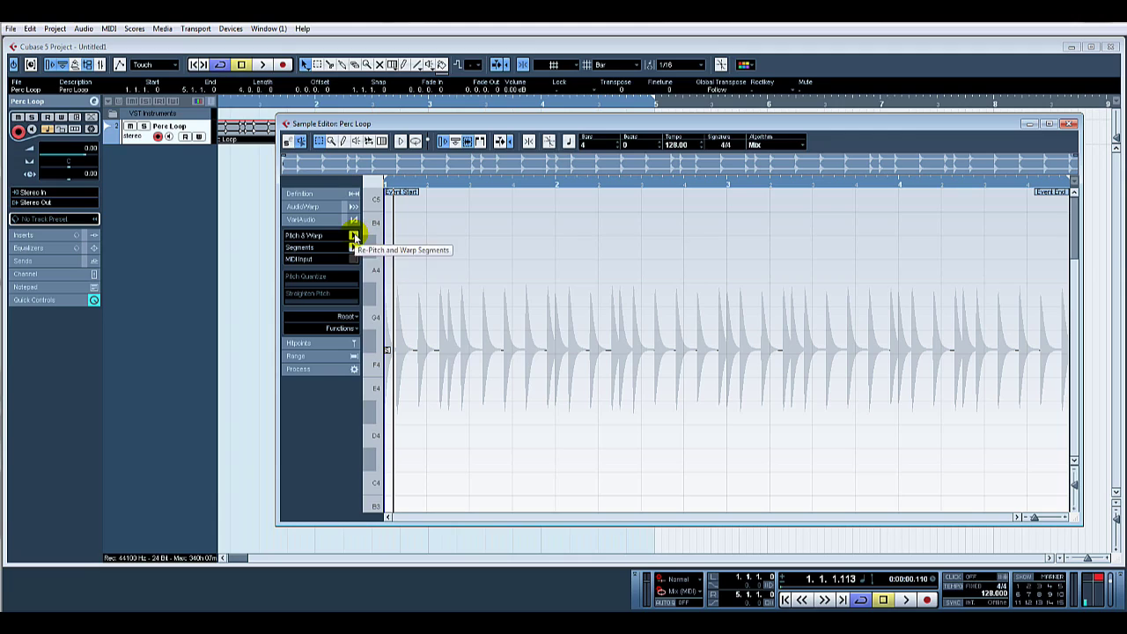
click(353, 236)
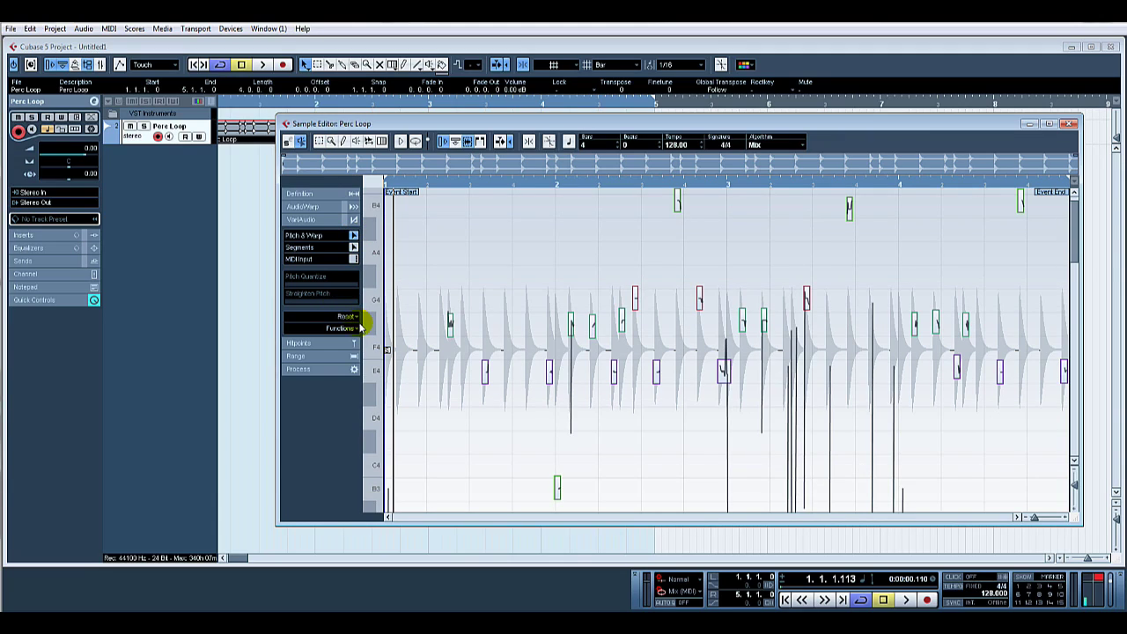
click(353, 328)
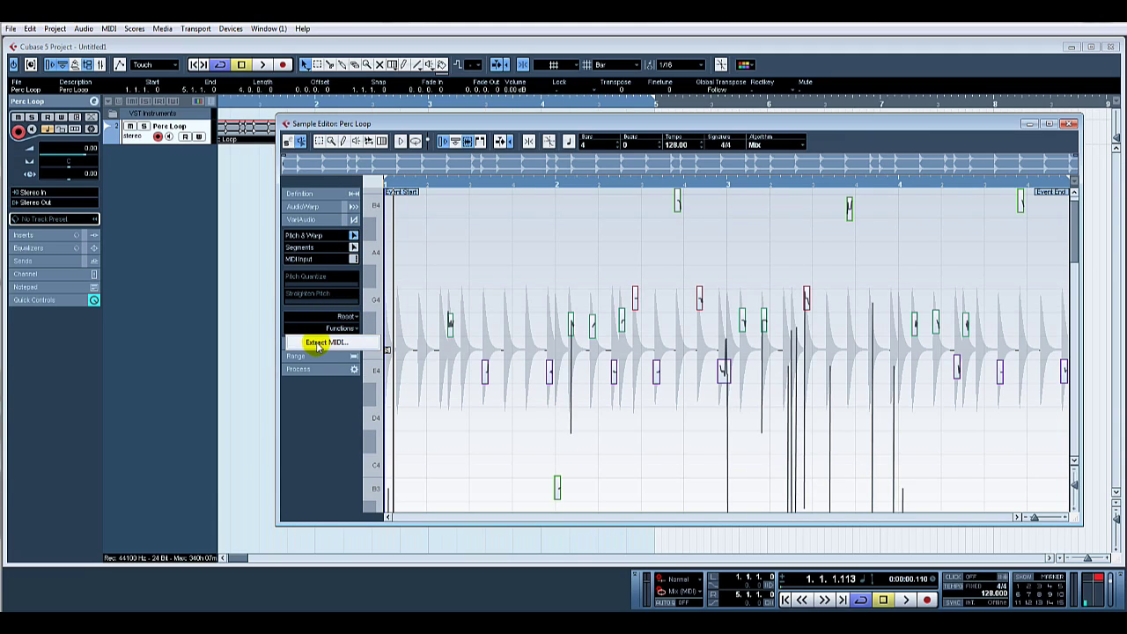
click(319, 345)
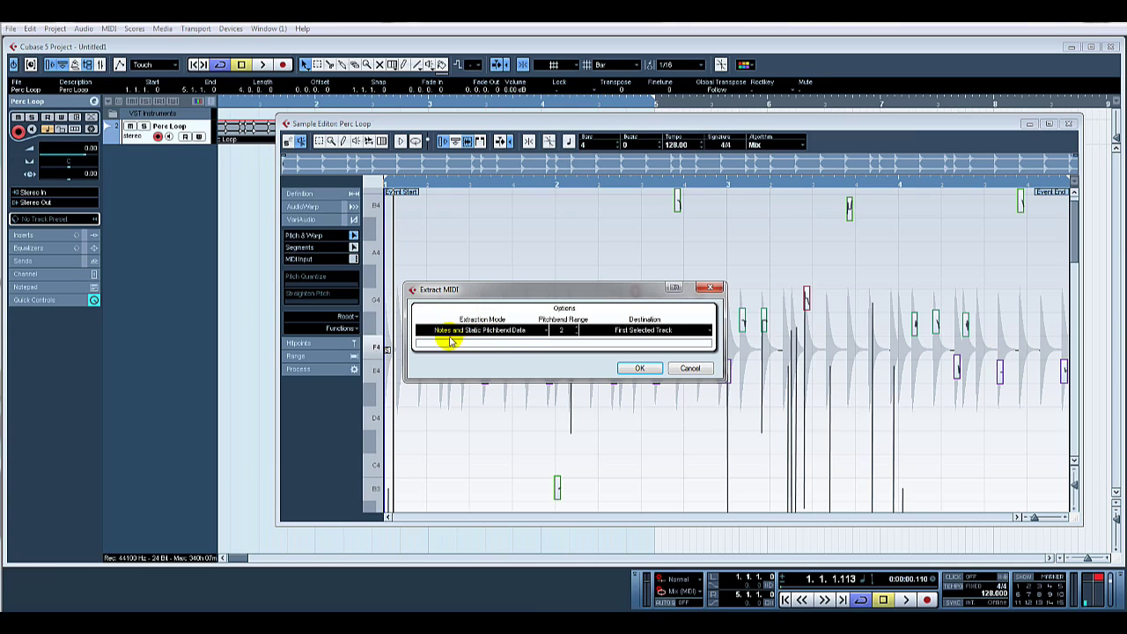
click(642, 368)
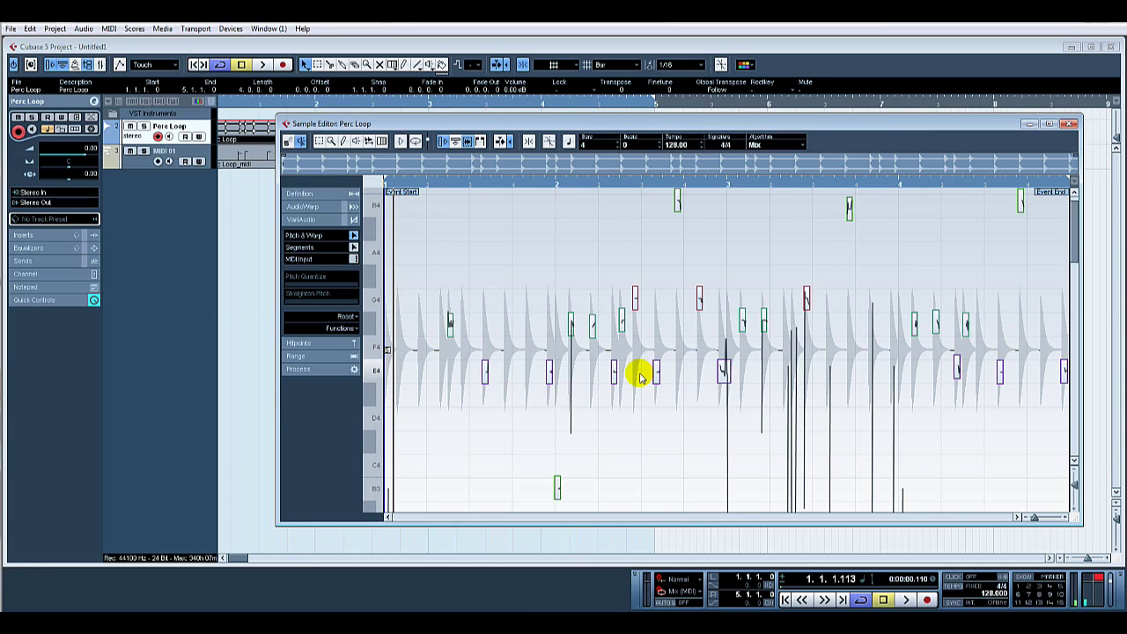
Close the Sample Editor and inspect the Perc Loop_midi notes in the Key Editor before closing it.
click(1069, 124)
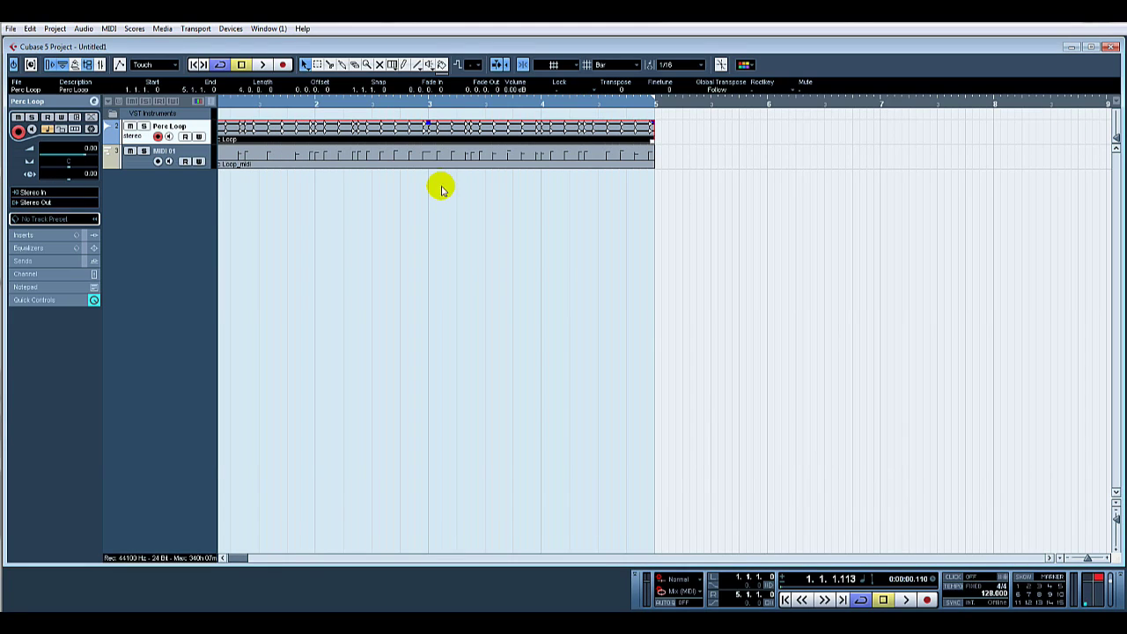
click(356, 159)
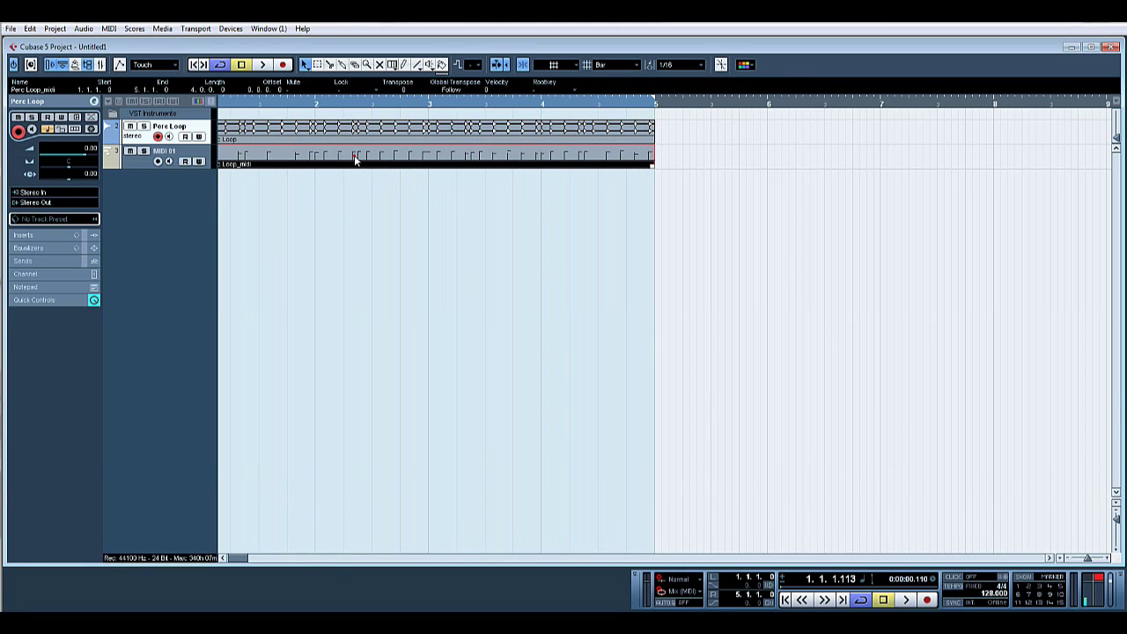
double_click(356, 159)
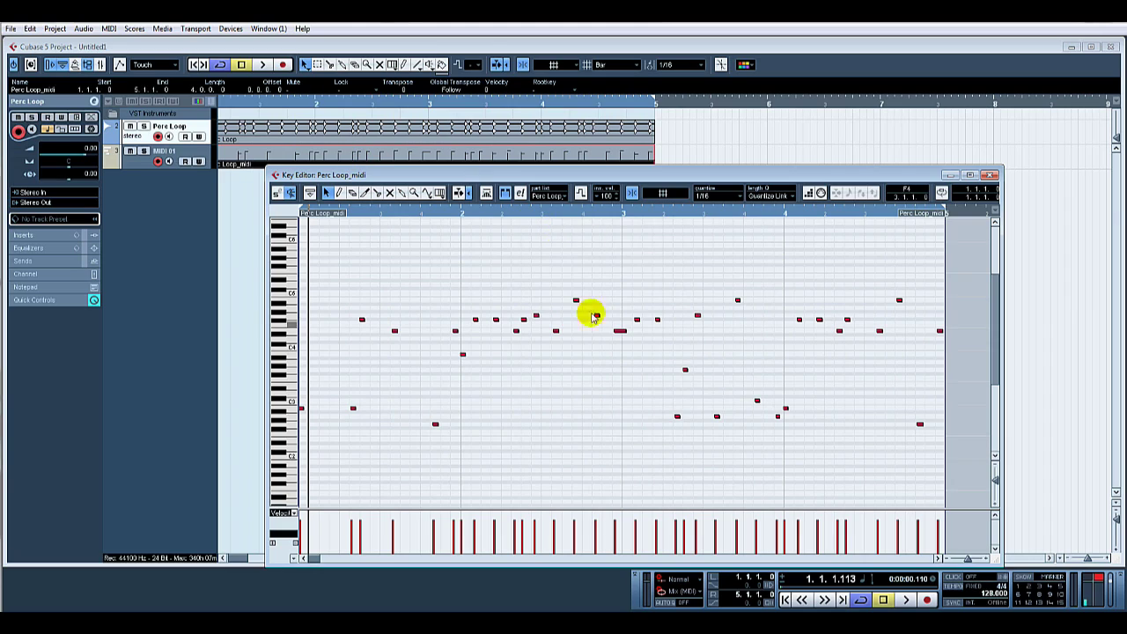
click(994, 176)
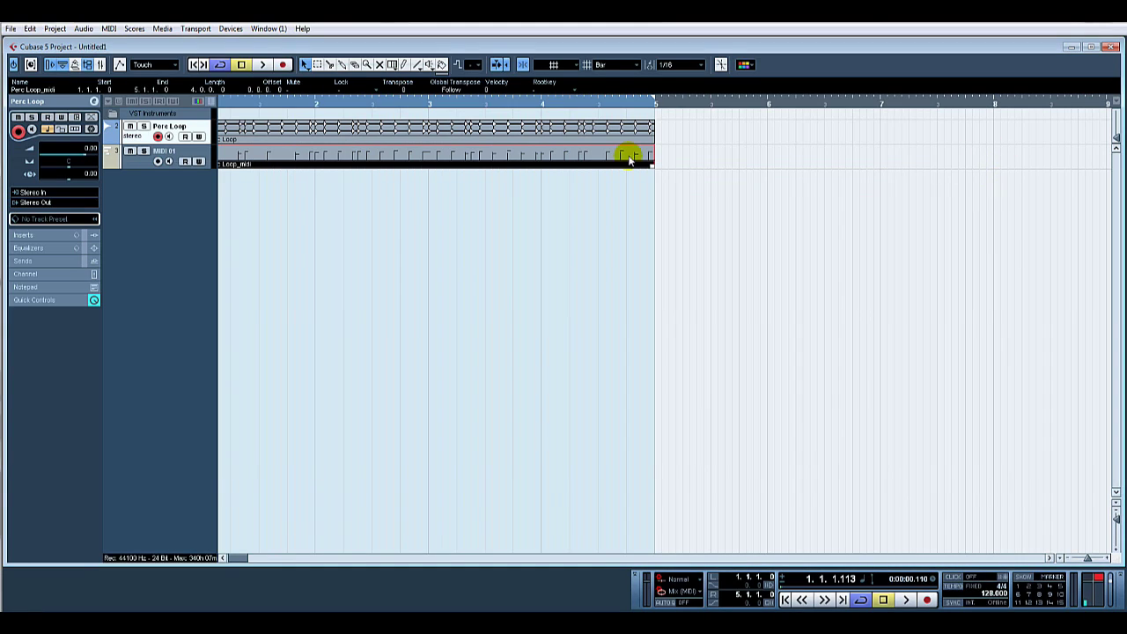
Solo the Perc Loop track and play the loop through once, then stop.
click(141, 128)
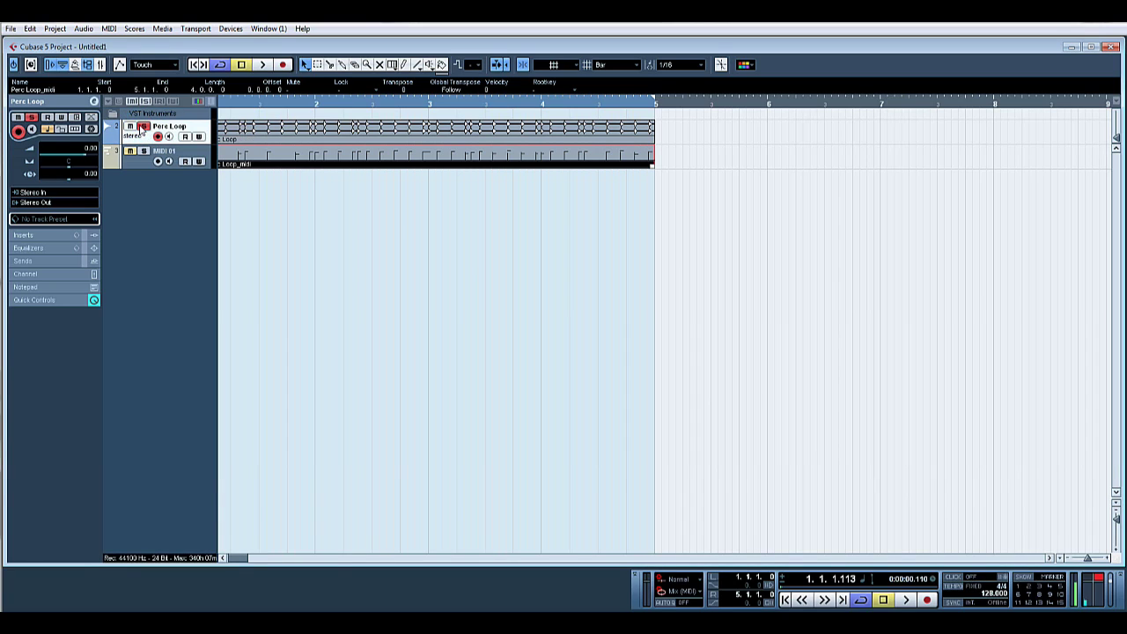
key(space)
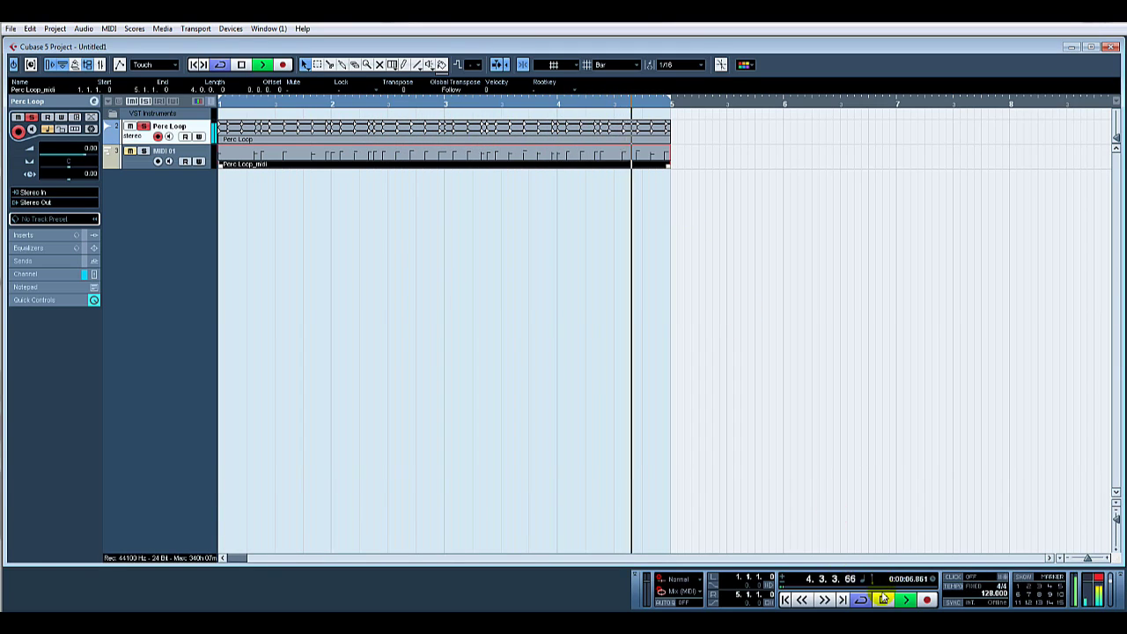
key(space)
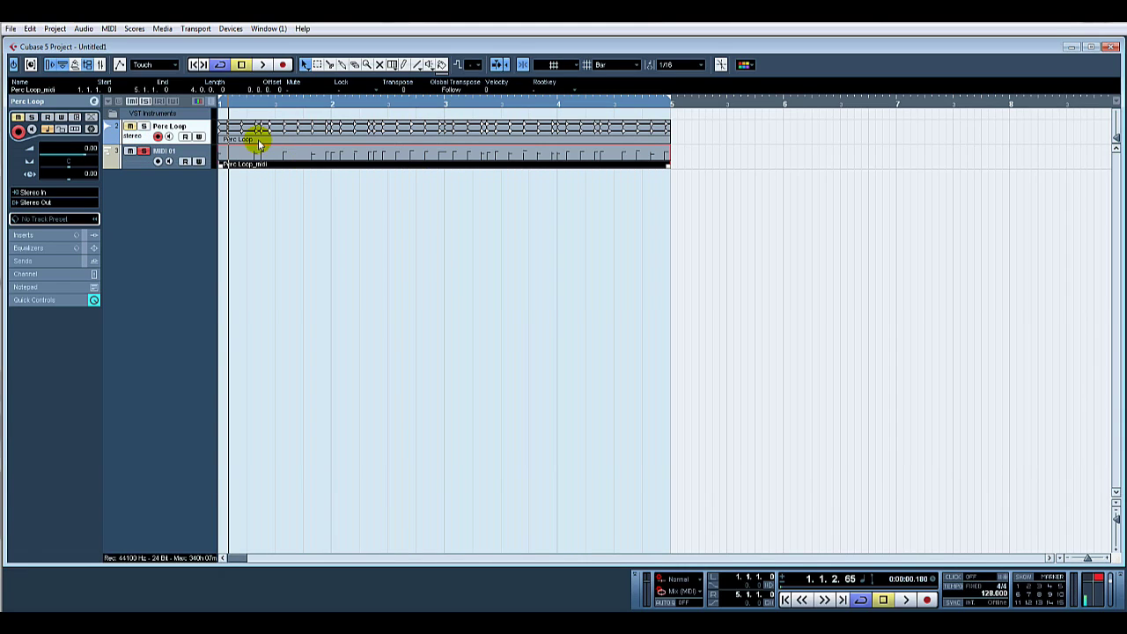
Select MIDI 01 to show its Sylenth1 routing and play the extracted MIDI part.
click(179, 153)
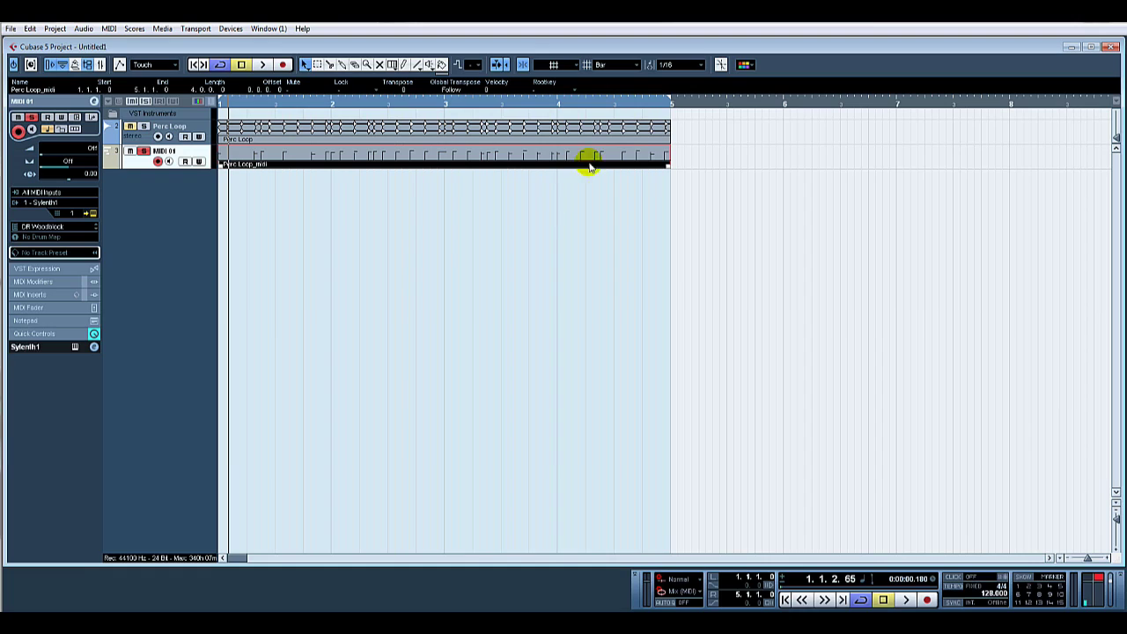
key(space)
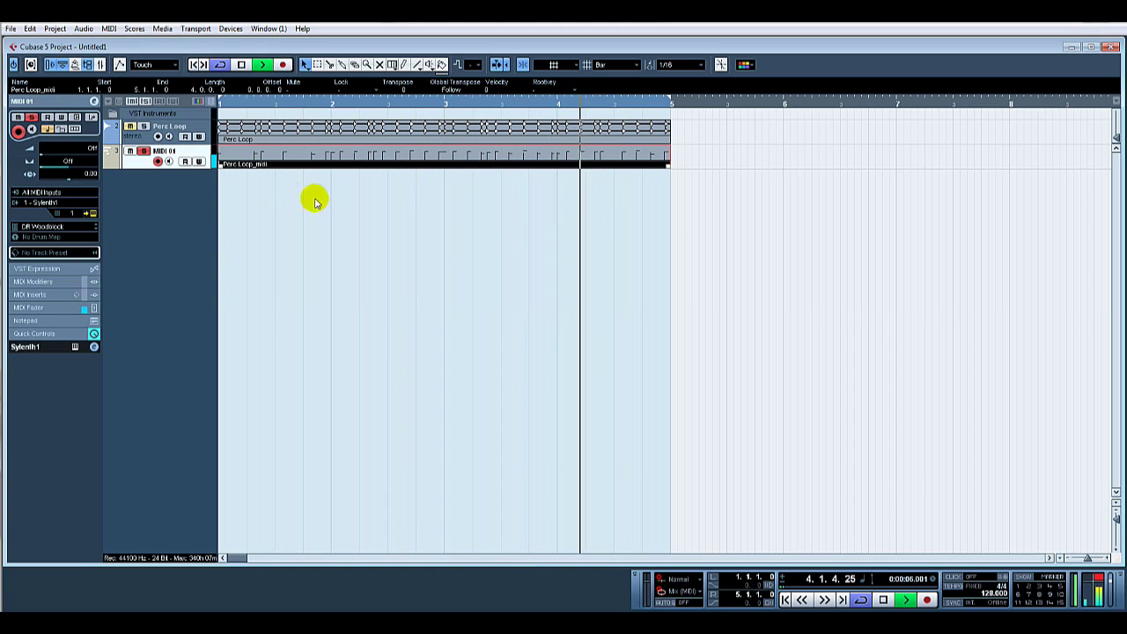
Stop playback, split the MIDI part at bars 2 and 3, and erase the extra part.
click(884, 600)
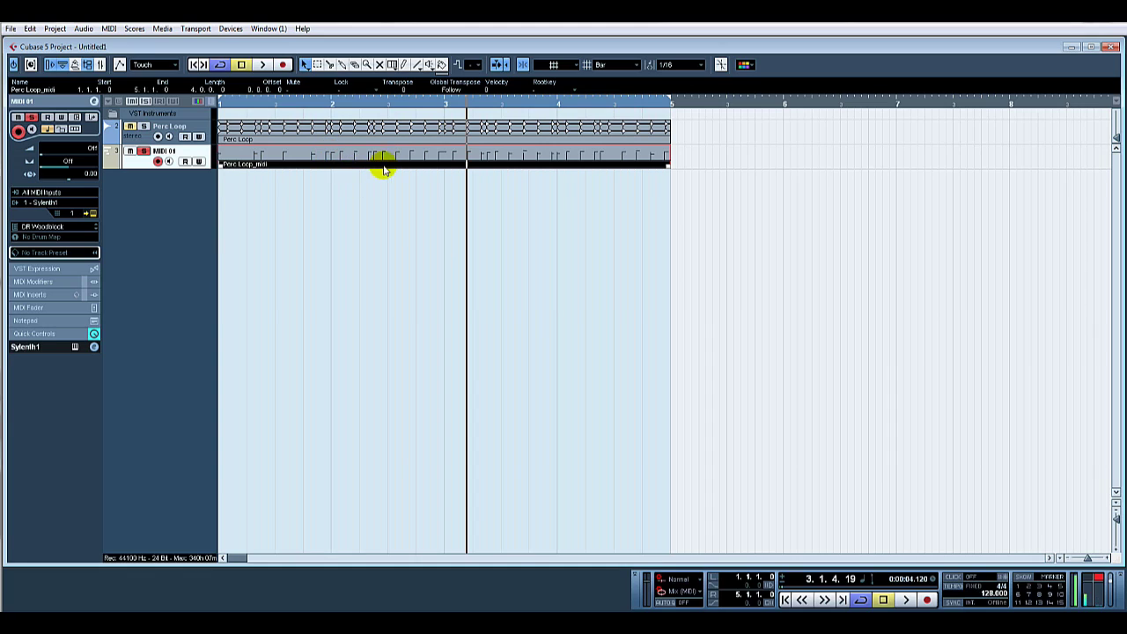
right_click(354, 178)
click(382, 178)
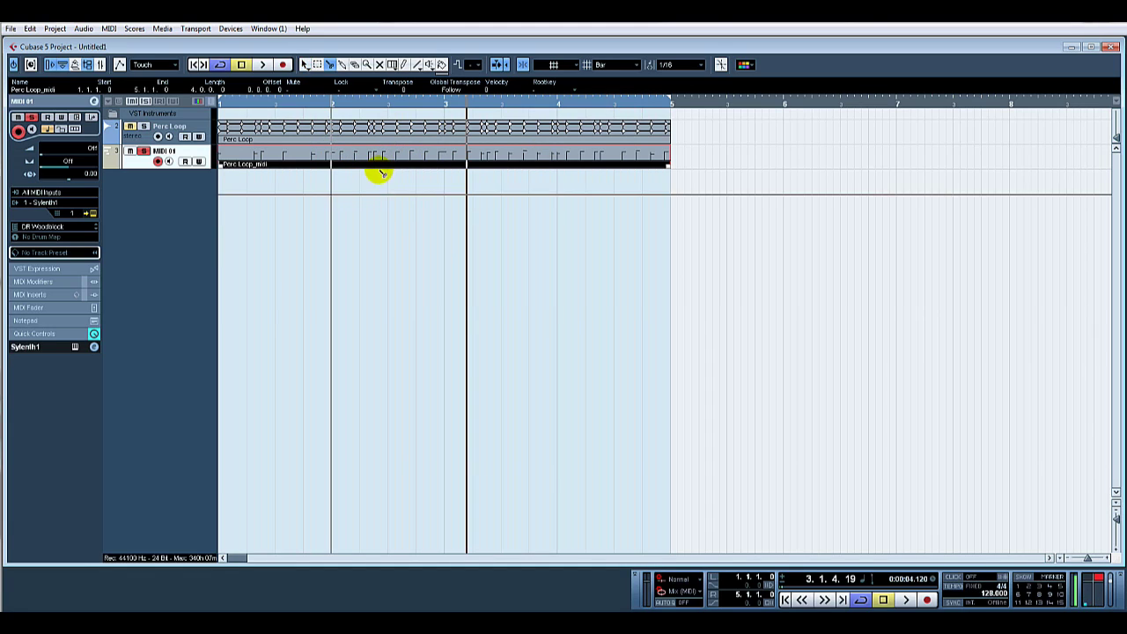
click(332, 159)
click(445, 158)
right_click(445, 210)
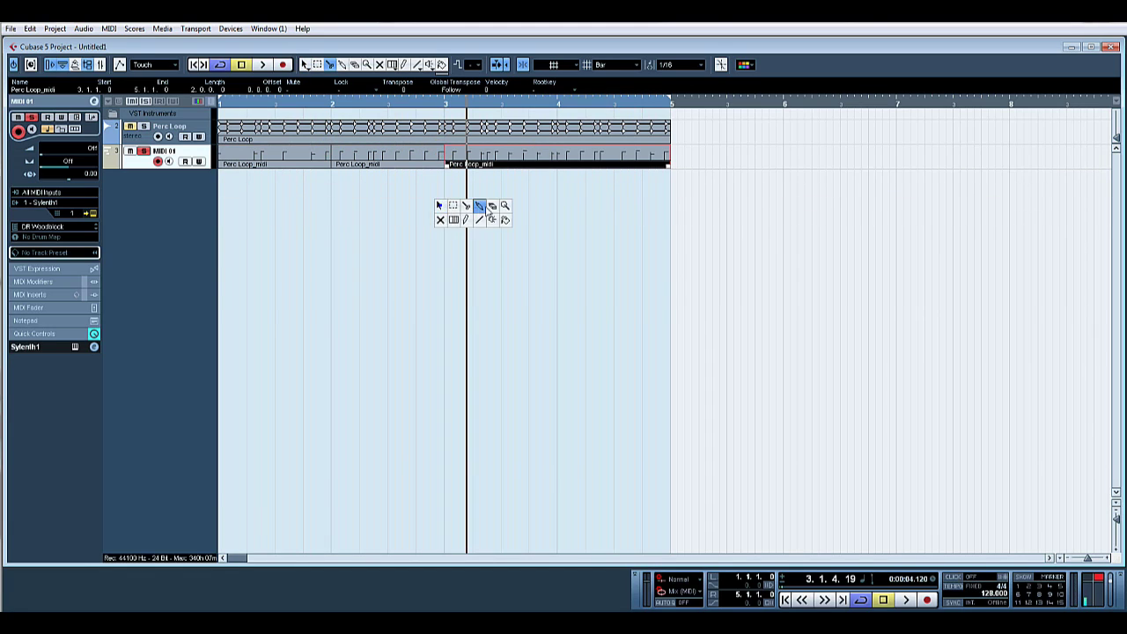
click(486, 206)
click(486, 156)
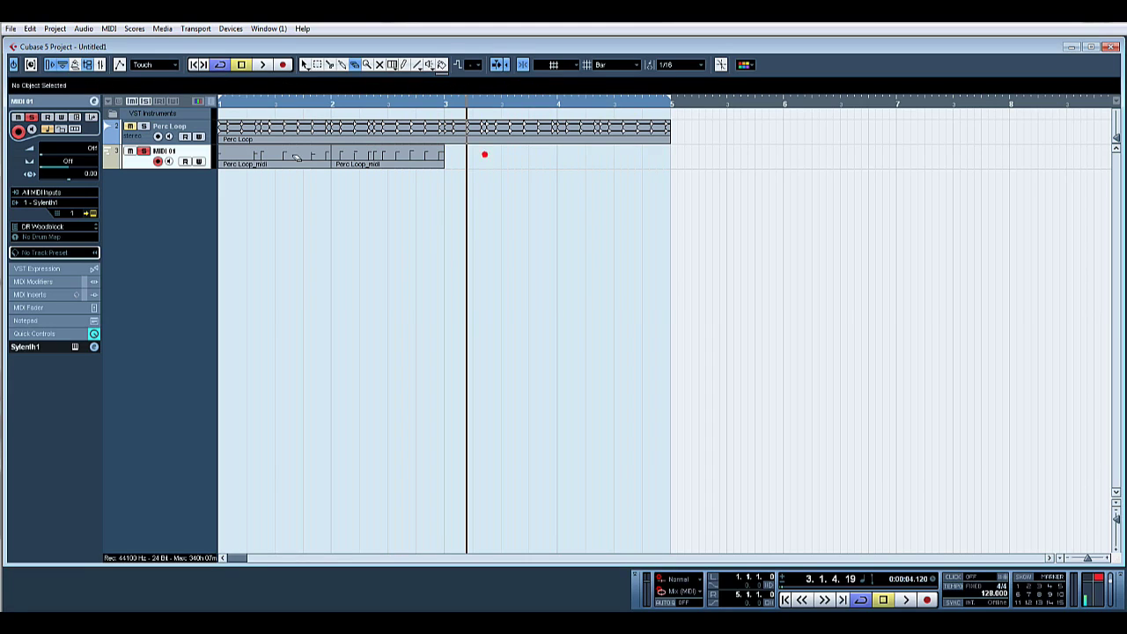
Move the second part to bar 1, duplicate both into bars 3–5, and play.
right_click(320, 191)
click(321, 191)
drag(367, 161, 255, 169)
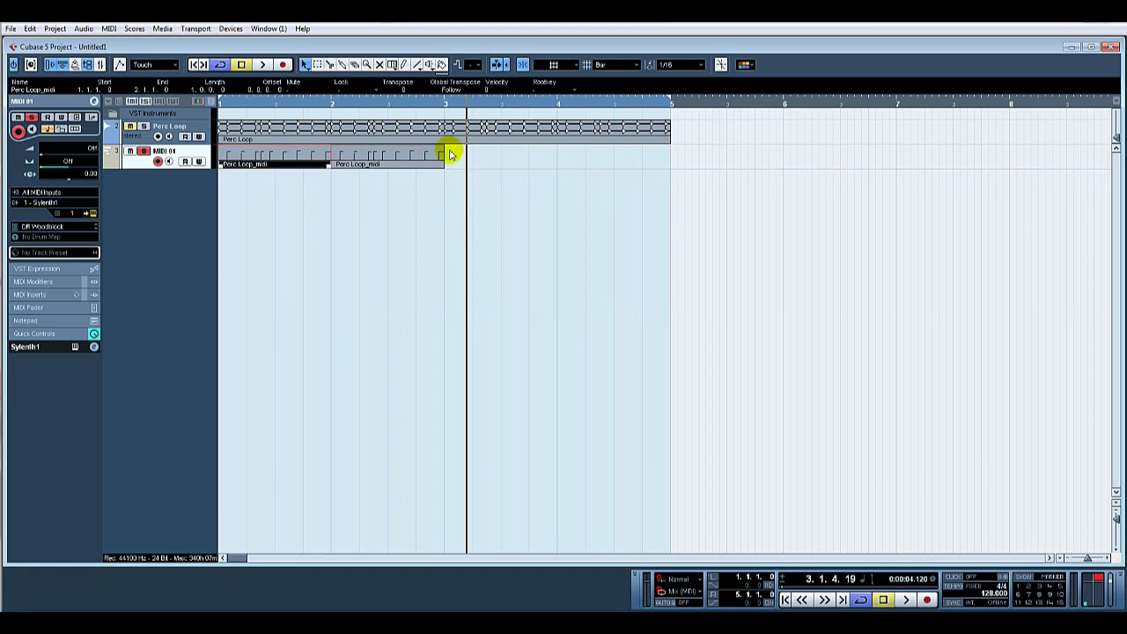
shift+click(387, 156)
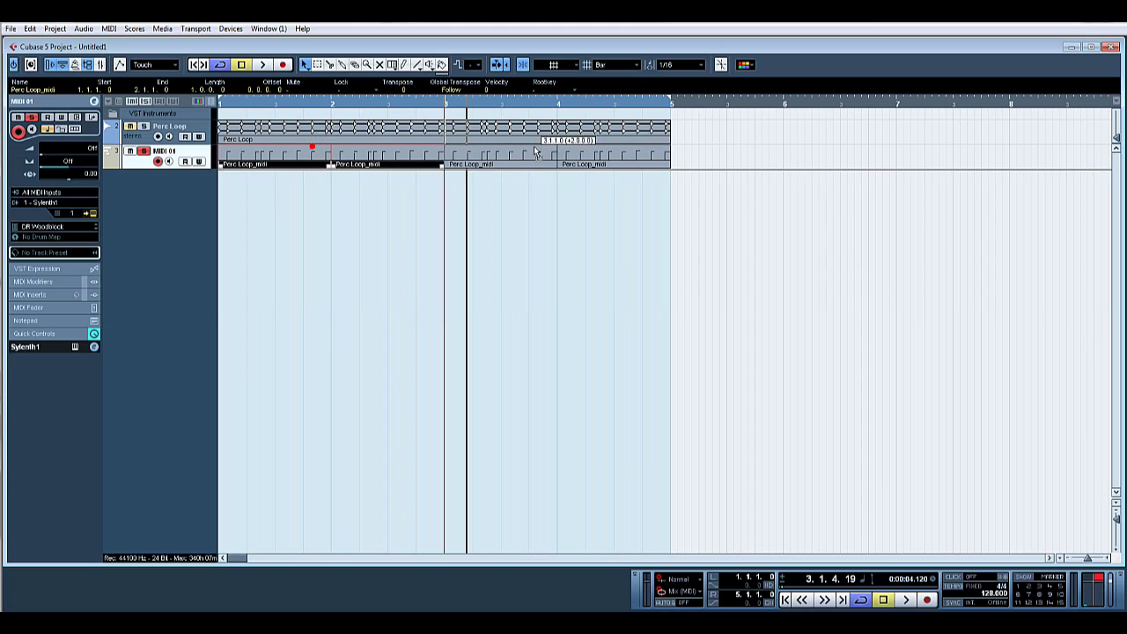
key(ctrl+d)
key(space)
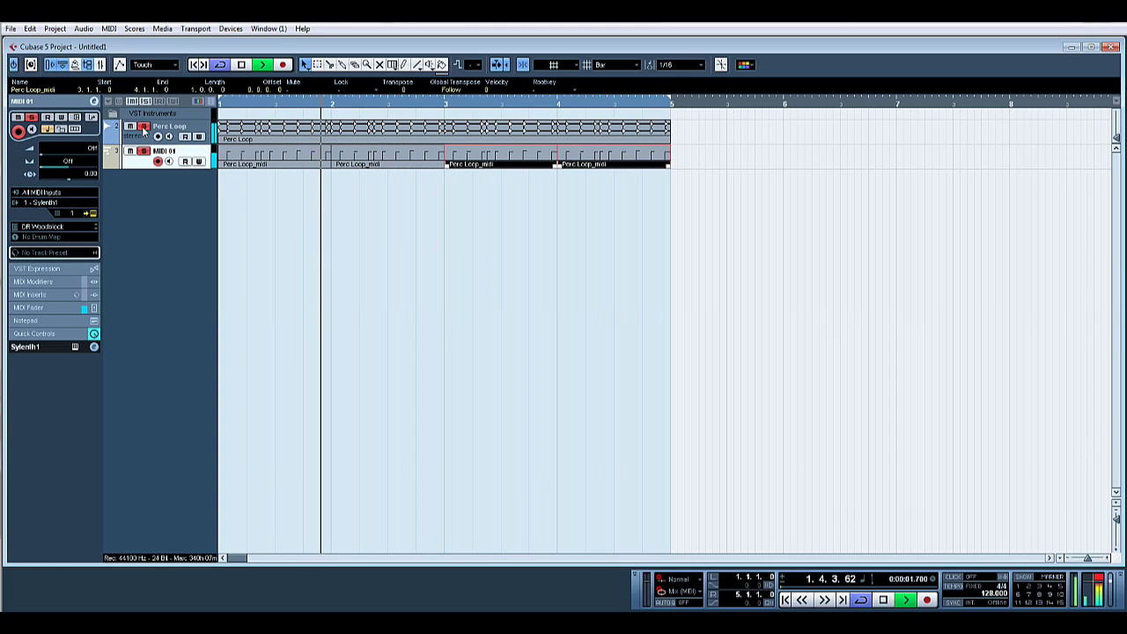
Solo Perc Loop, stop playback, and delete all four Perc Loop_midi parts from MIDI 01.
click(144, 128)
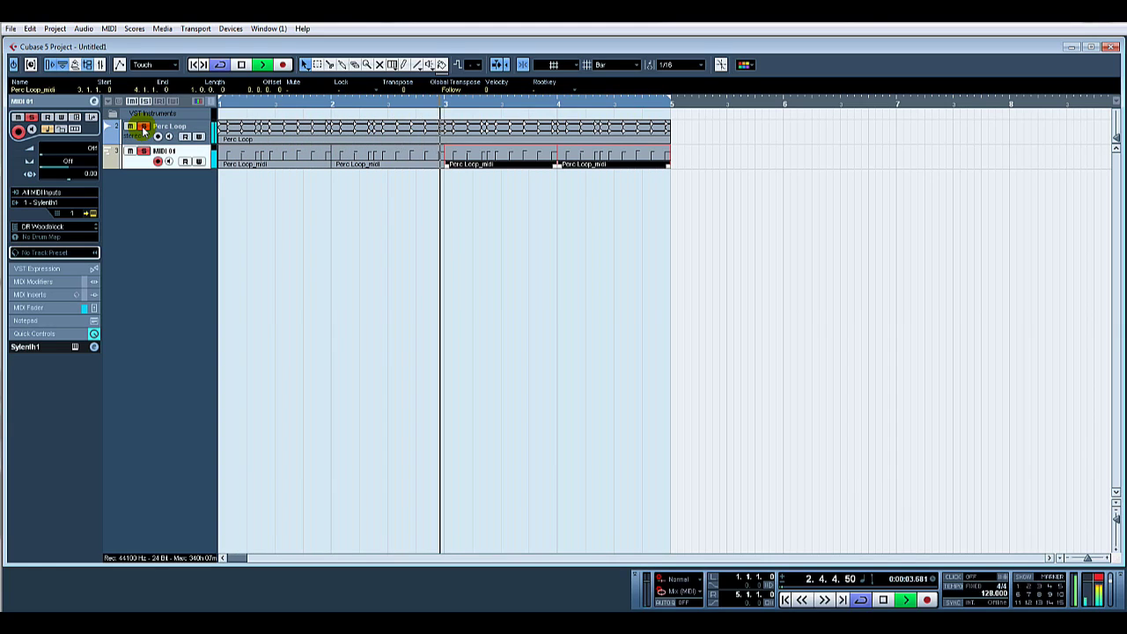
key(space)
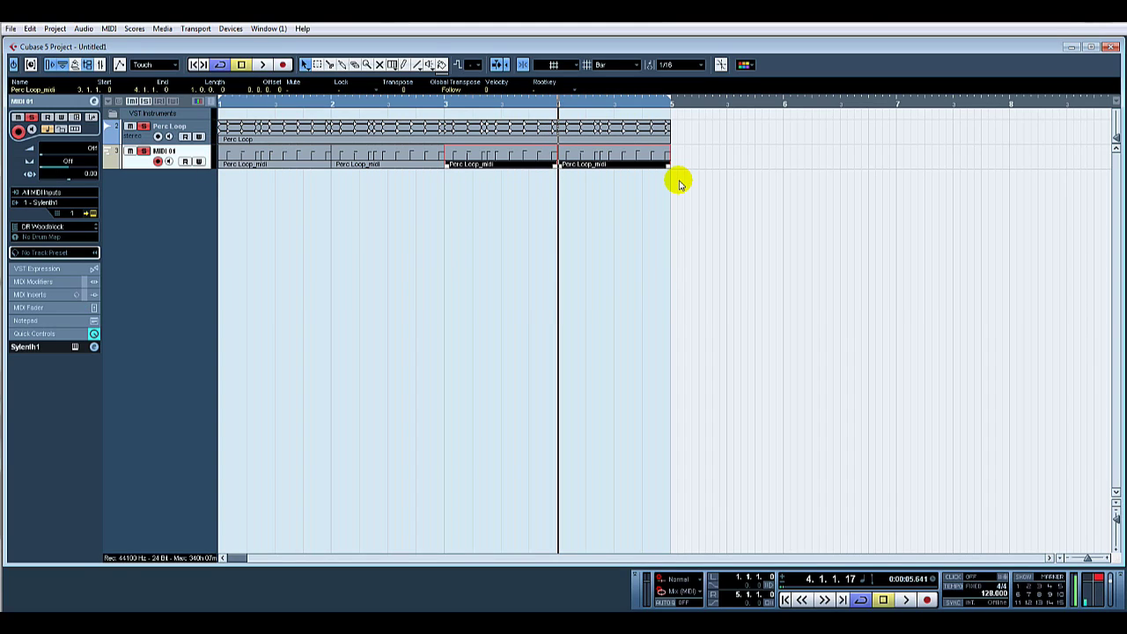
drag(680, 162, 275, 185)
key(Delete)
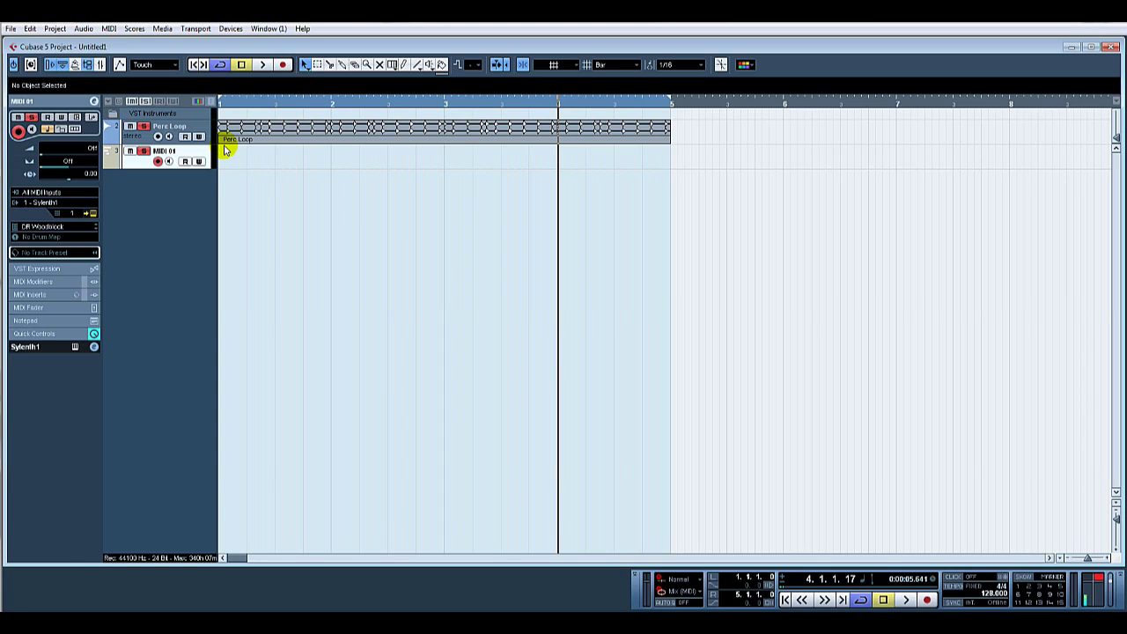
Increase the Perc Loop track height and open its event in the Sample Editor.
drag(202, 143, 212, 195)
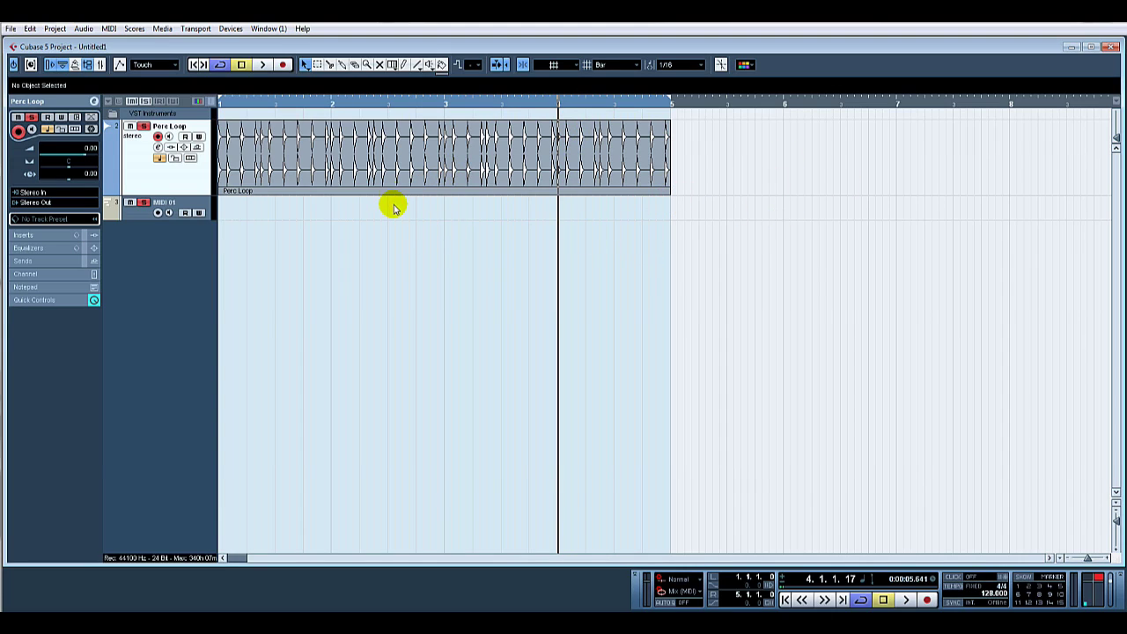
double_click(394, 169)
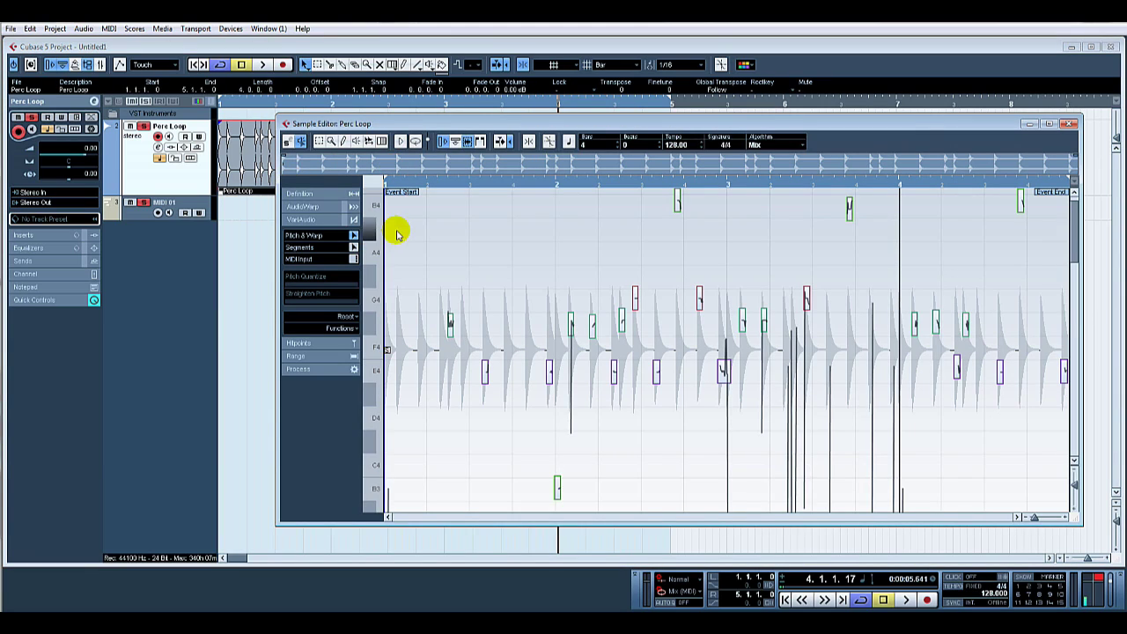
Show the Hitpoints settings and raise the Sensitivity until every drum hit is marked.
click(299, 343)
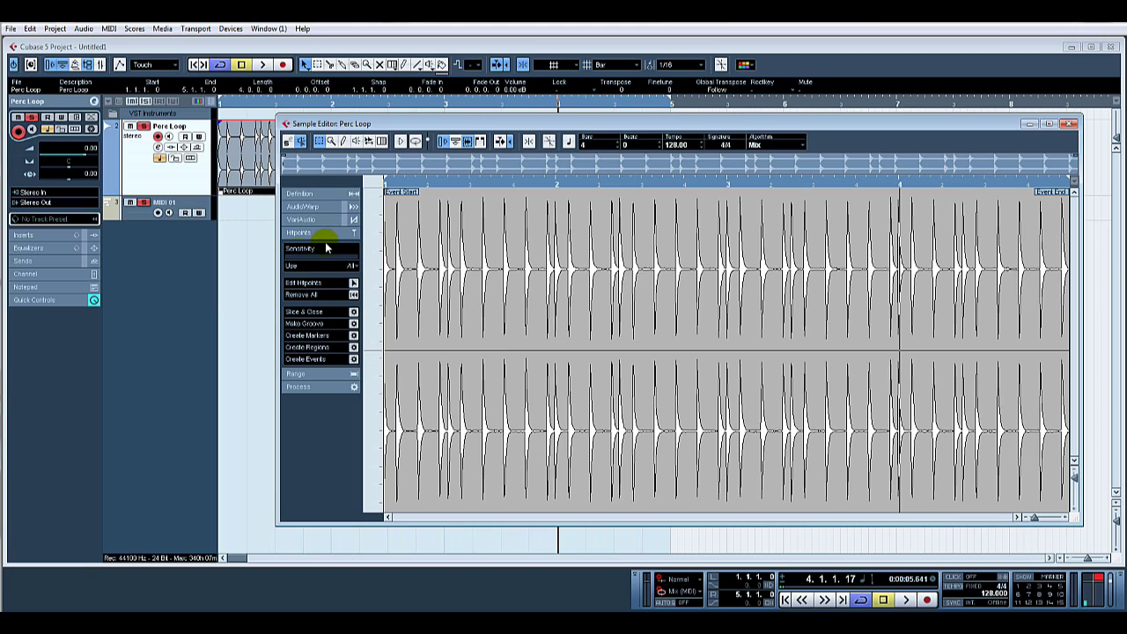
drag(285, 257, 332, 268)
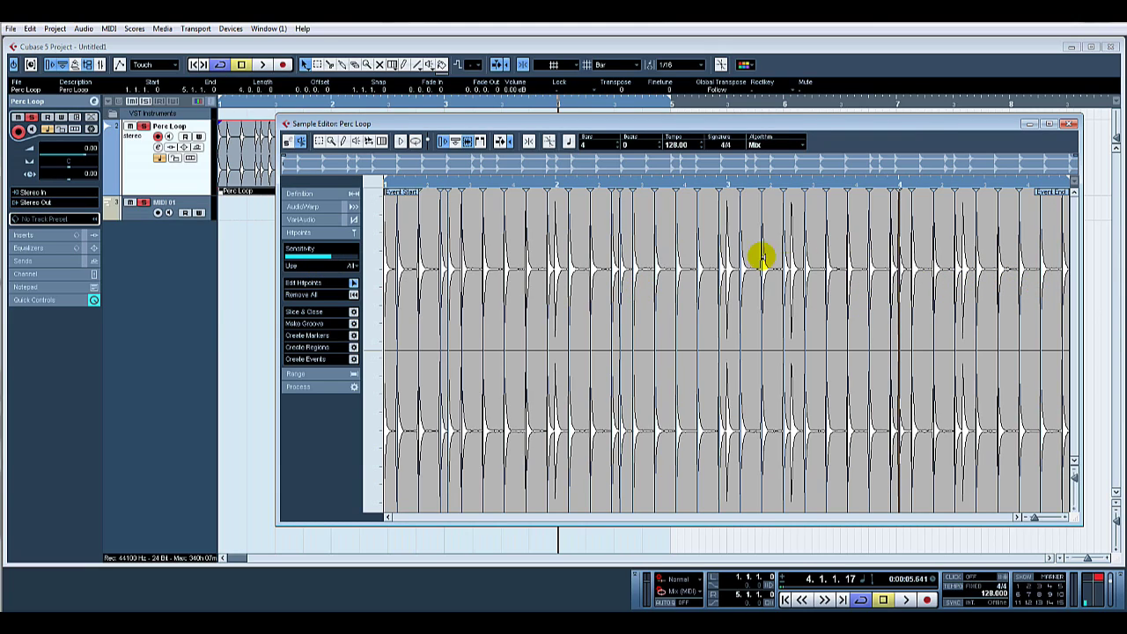
drag(331, 257, 336, 261)
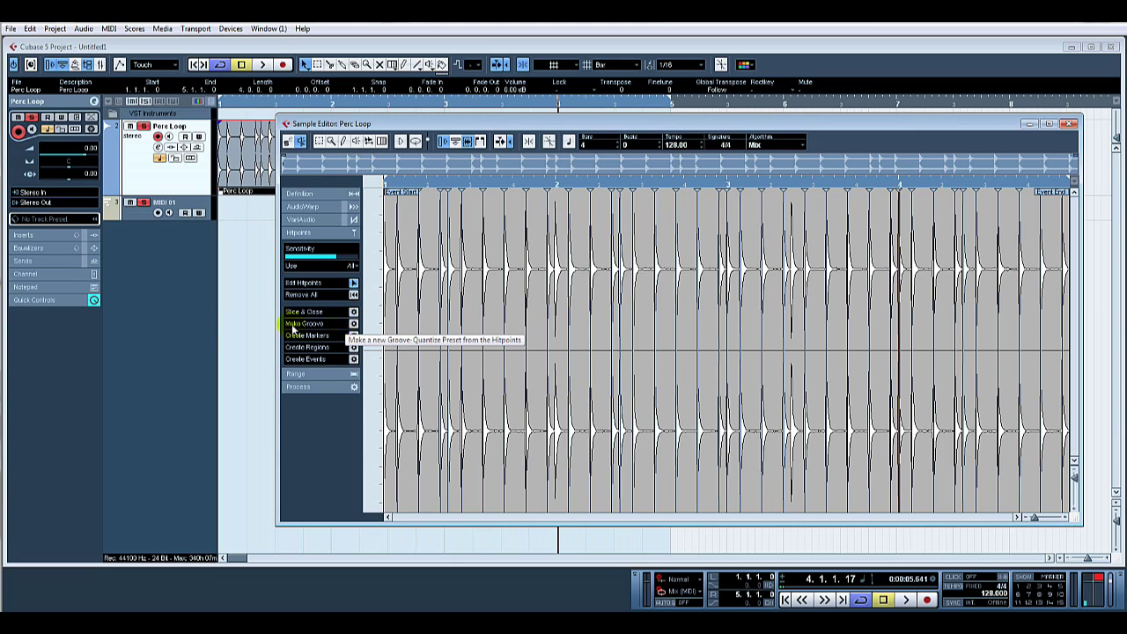
Make a groove preset from the hitpoints and confirm it appears in the Quantize presets.
click(354, 325)
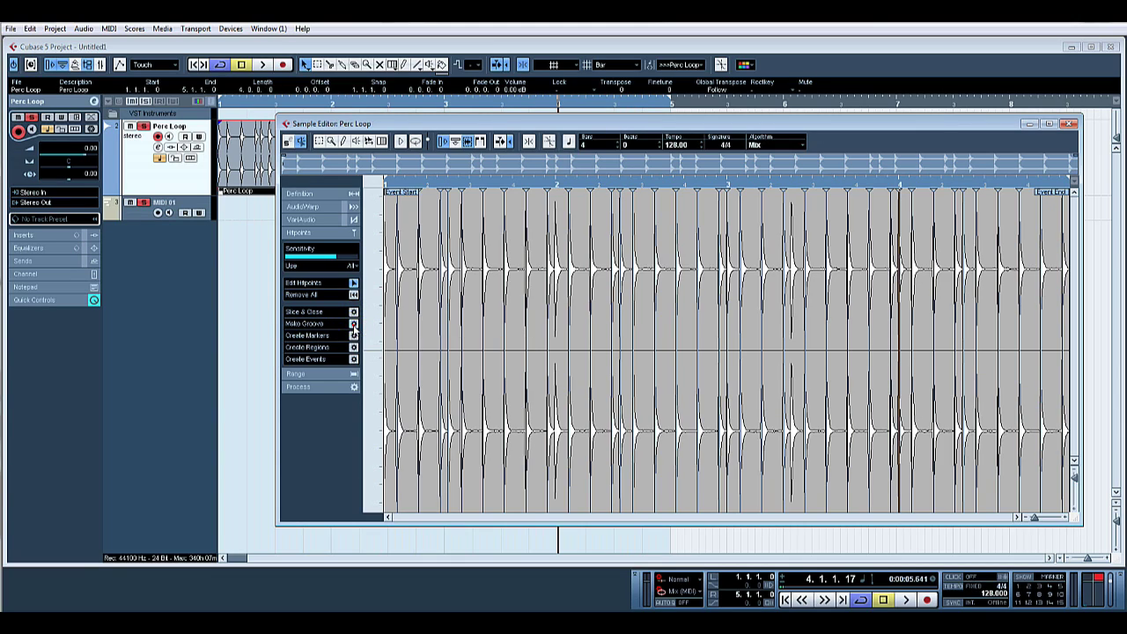
click(705, 91)
click(685, 65)
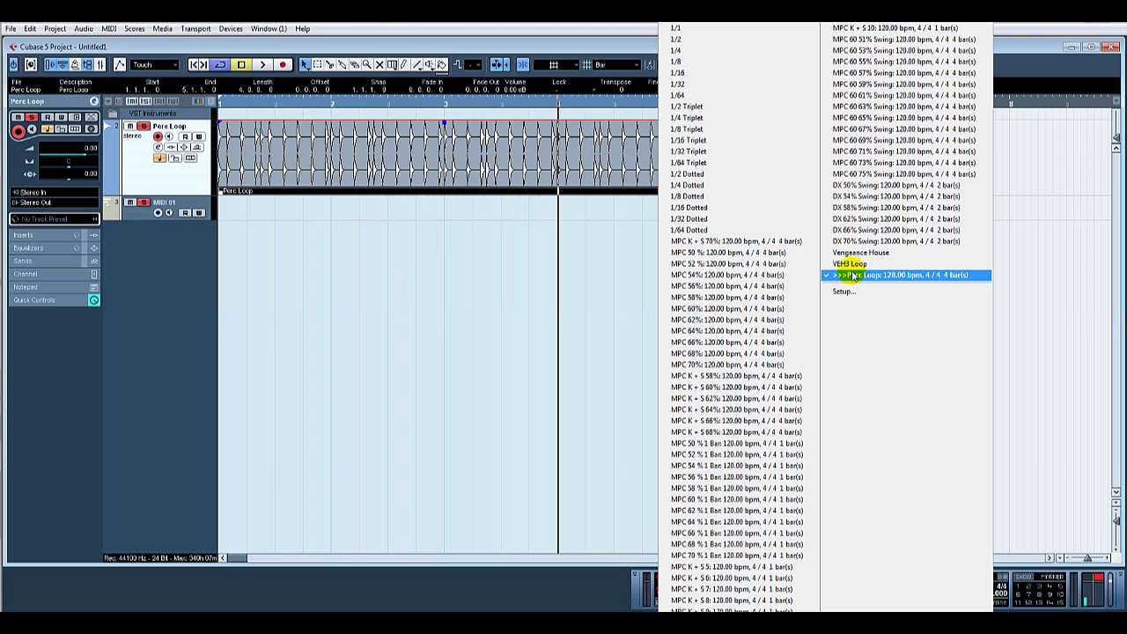
click(448, 283)
Select the Perc Loop audio event and delete it.
click(780, 152)
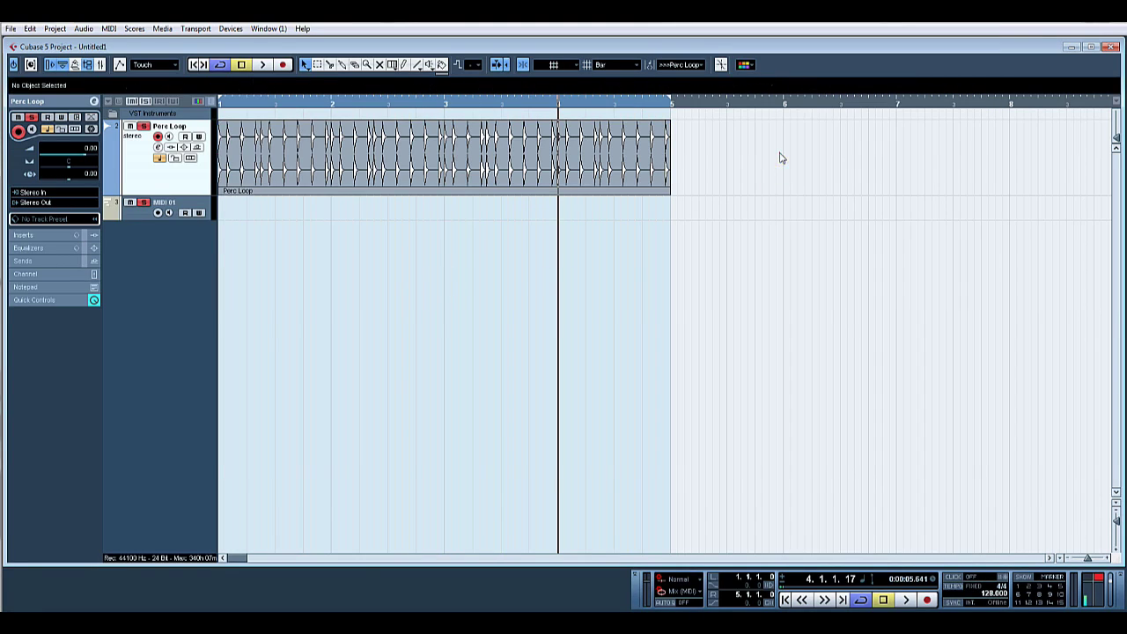
drag(779, 158, 636, 185)
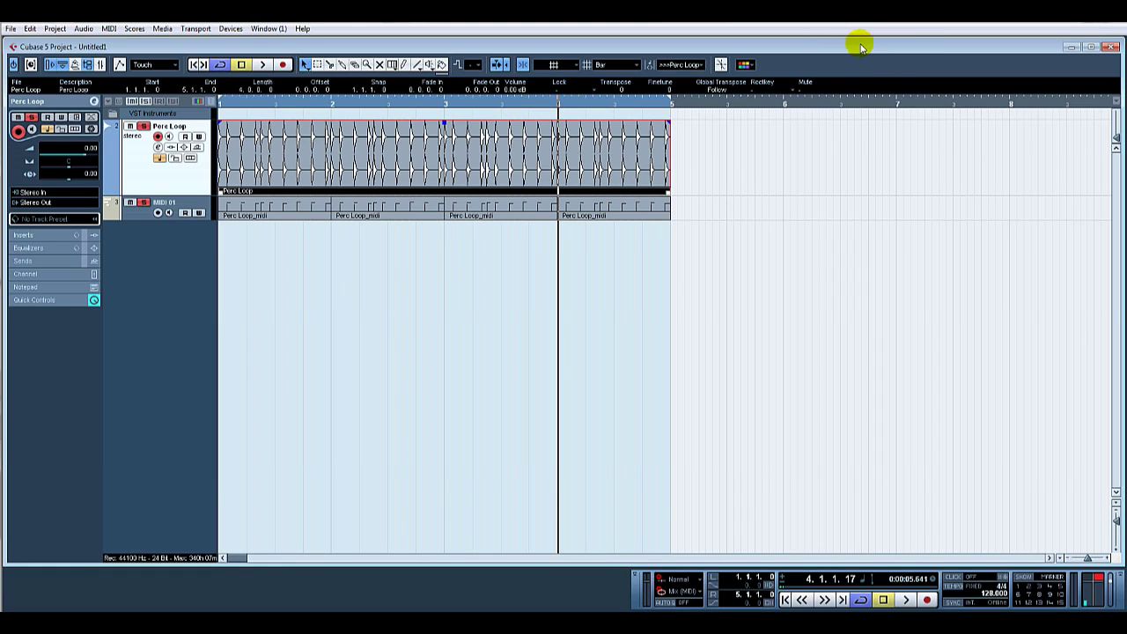
key(Delete)
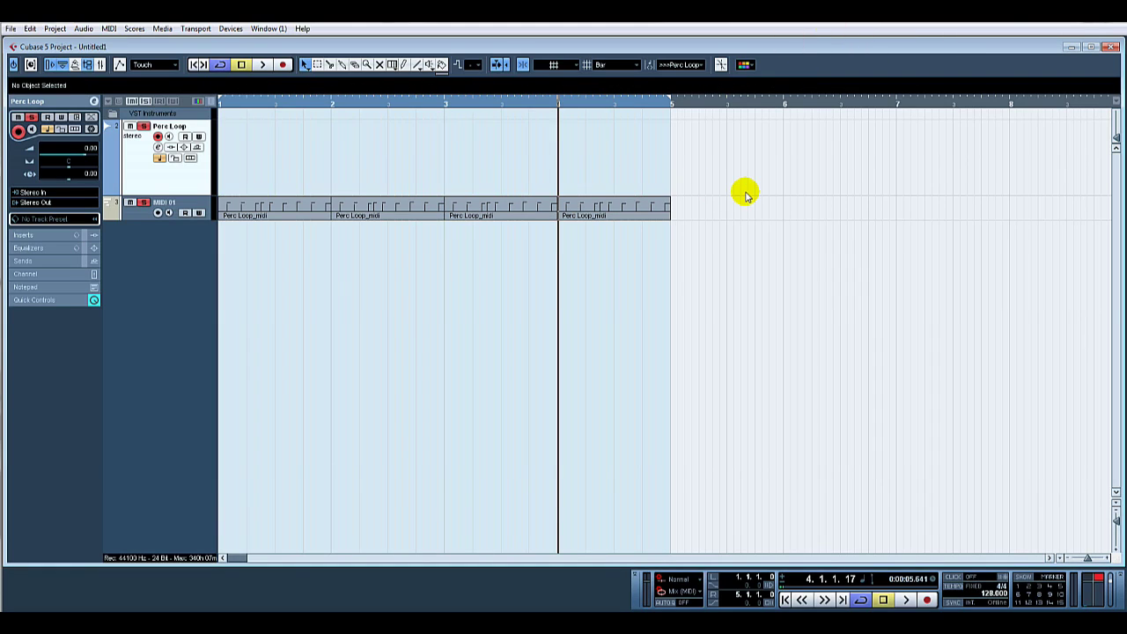
Glue the four Perc Loop_midi parts into one part with the Glue tool, then return to the Object Selection tool.
right_click(744, 192)
click(784, 193)
click(297, 209)
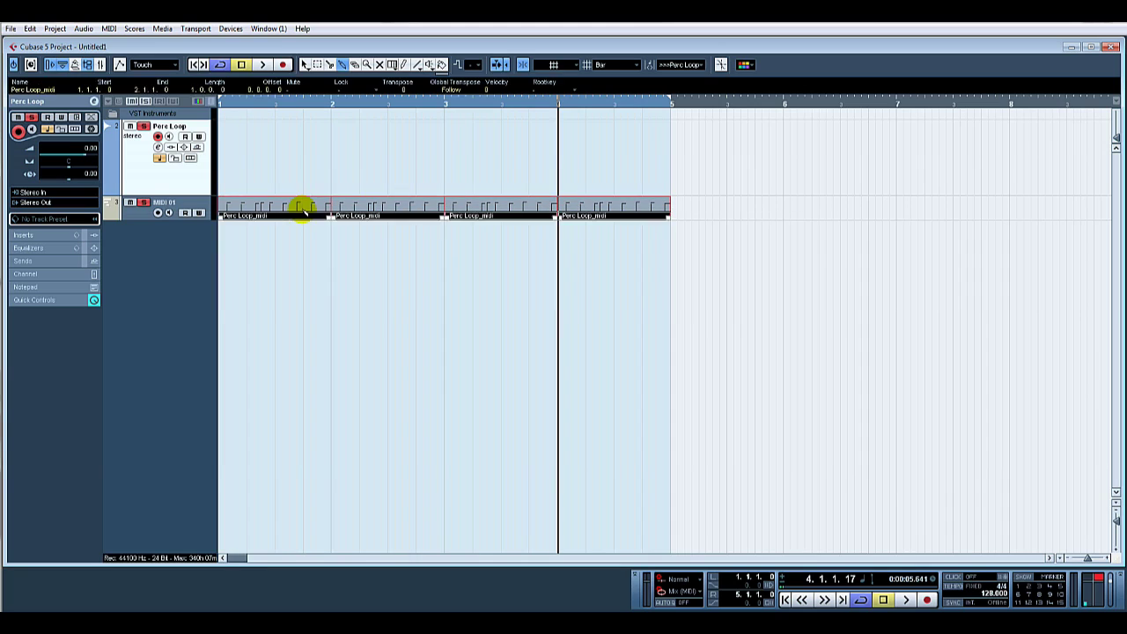
click(296, 209)
click(296, 209)
click(349, 253)
key(1)
Open the glued part in the Key Editor, select all its notes and choose the Perc Loop quantize preset.
click(203, 219)
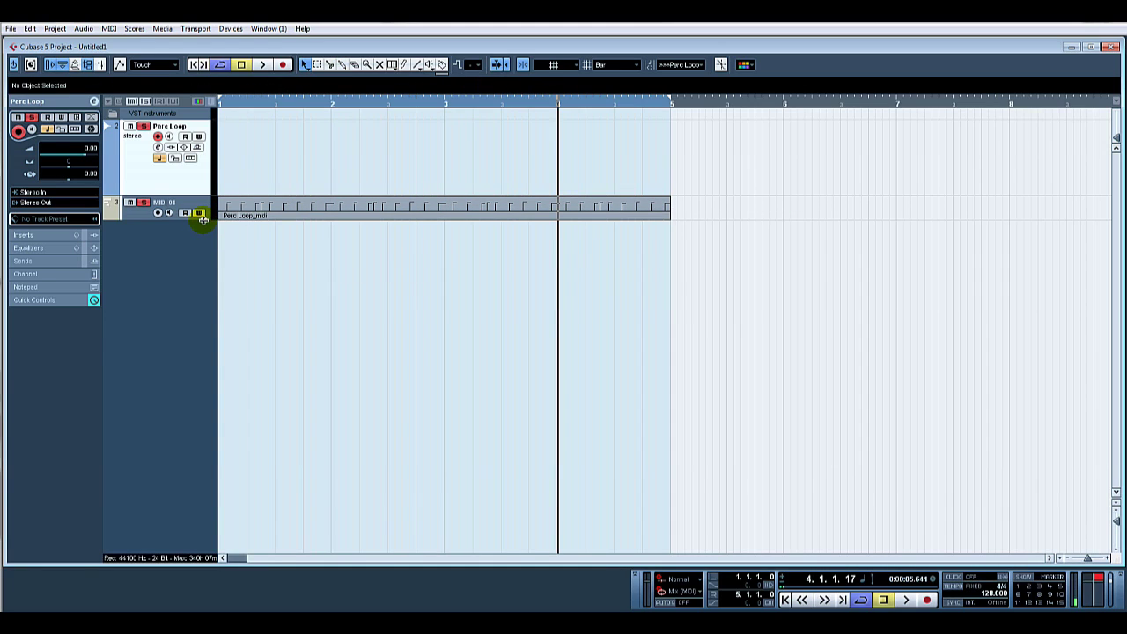
double_click(416, 275)
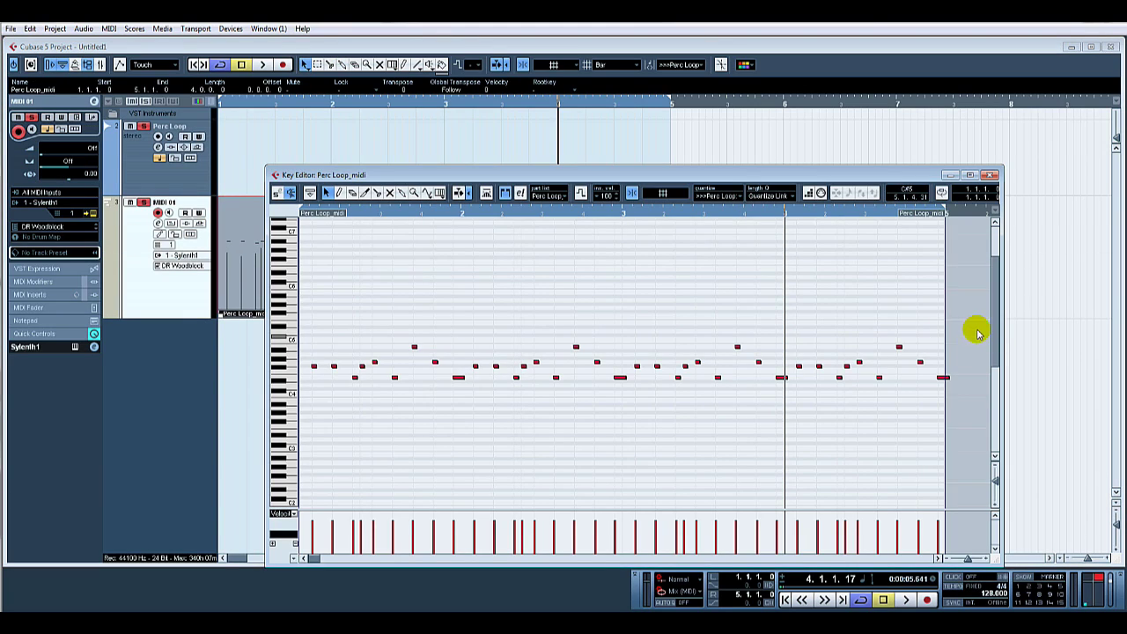
drag(965, 321, 259, 410)
click(717, 201)
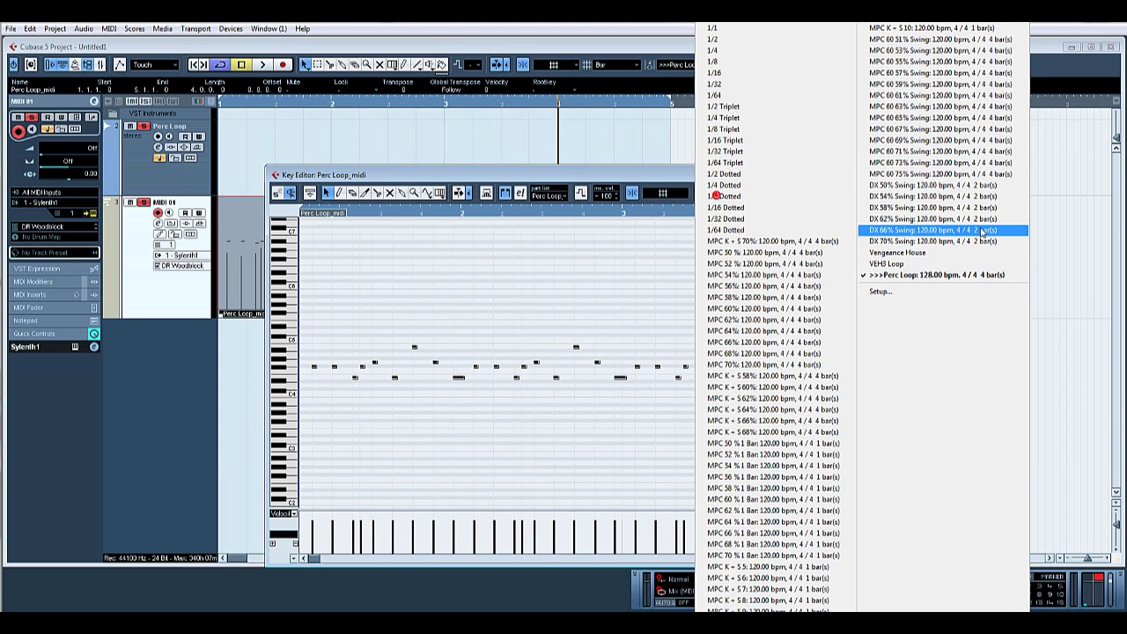
click(963, 272)
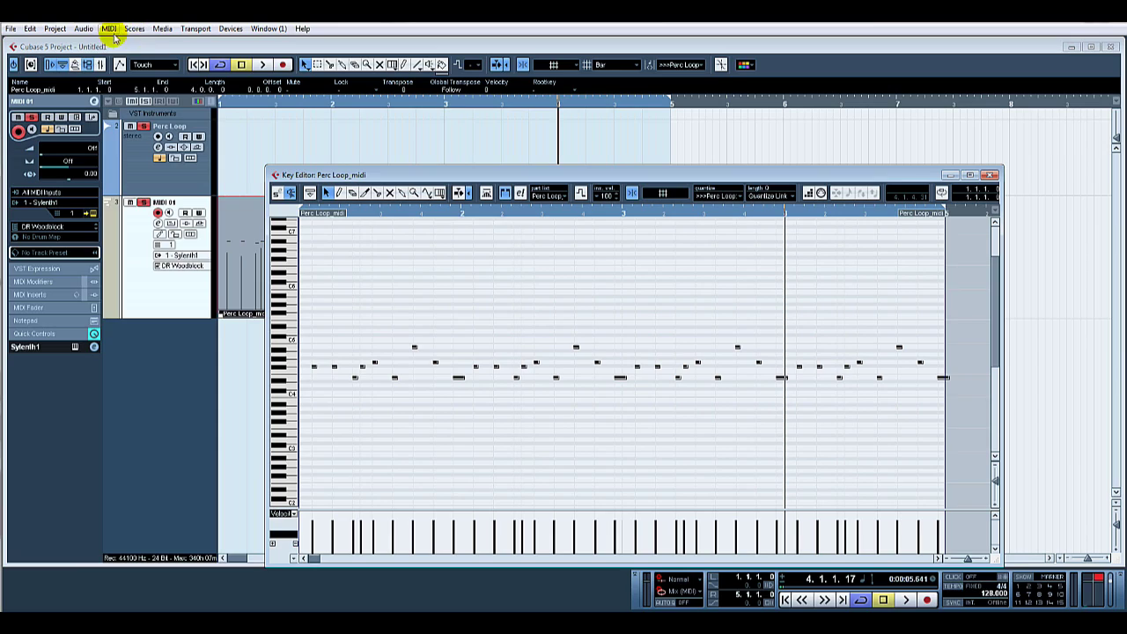
Apply the Perc Loop groove quantize at 100% position strength to the selected notes via MIDI > Quantize Setup.
click(84, 29)
mouse_move(108, 28)
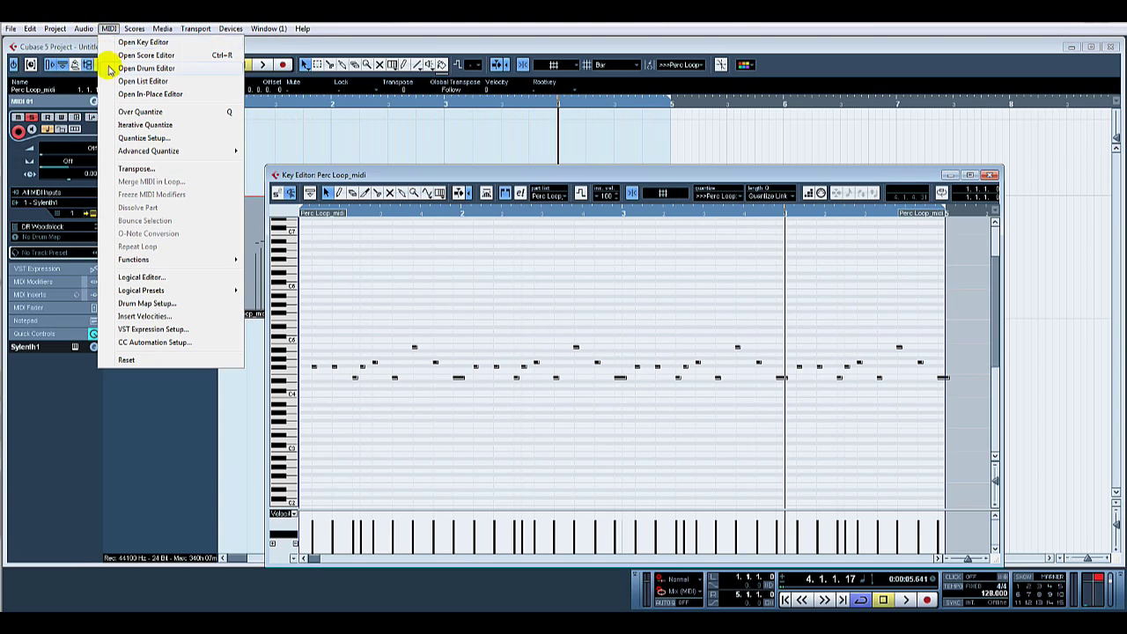
click(170, 141)
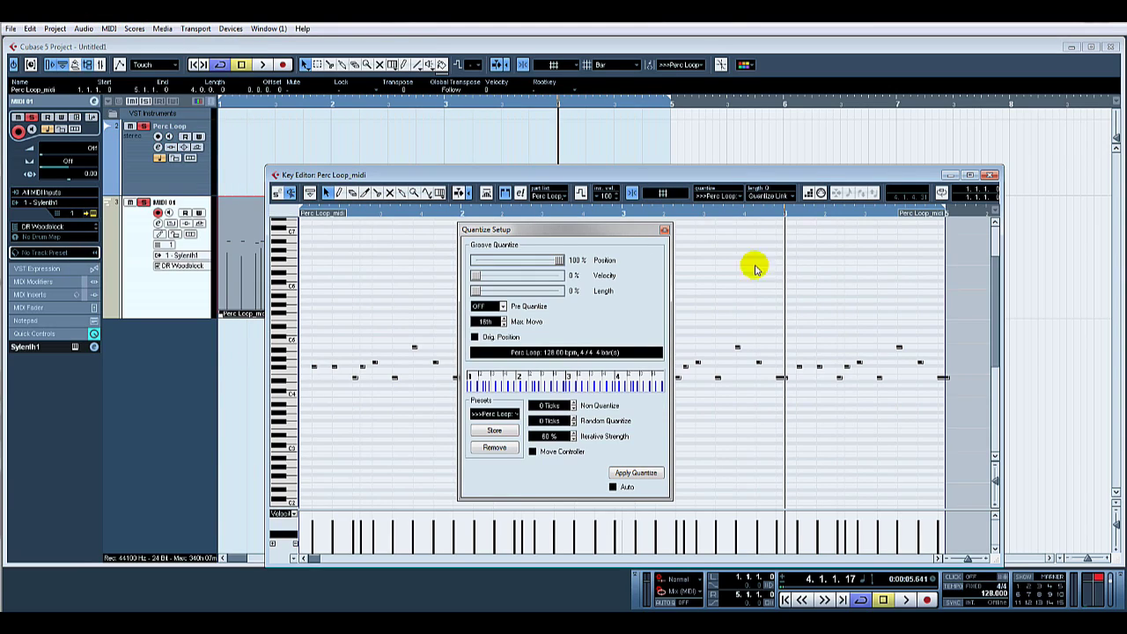
drag(628, 231, 226, 146)
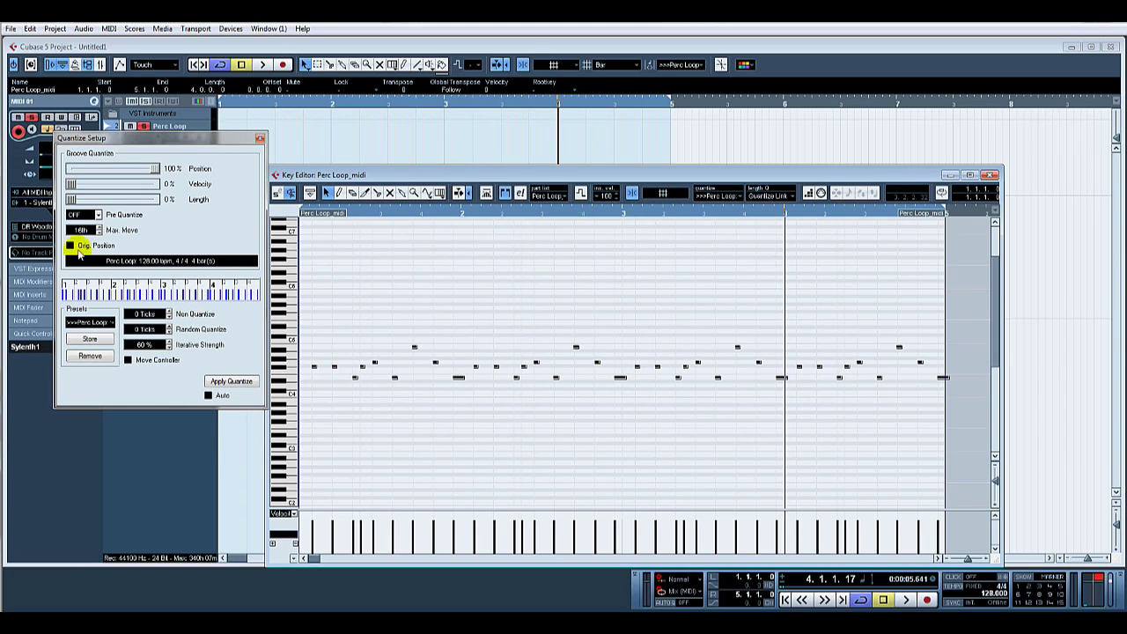
click(219, 383)
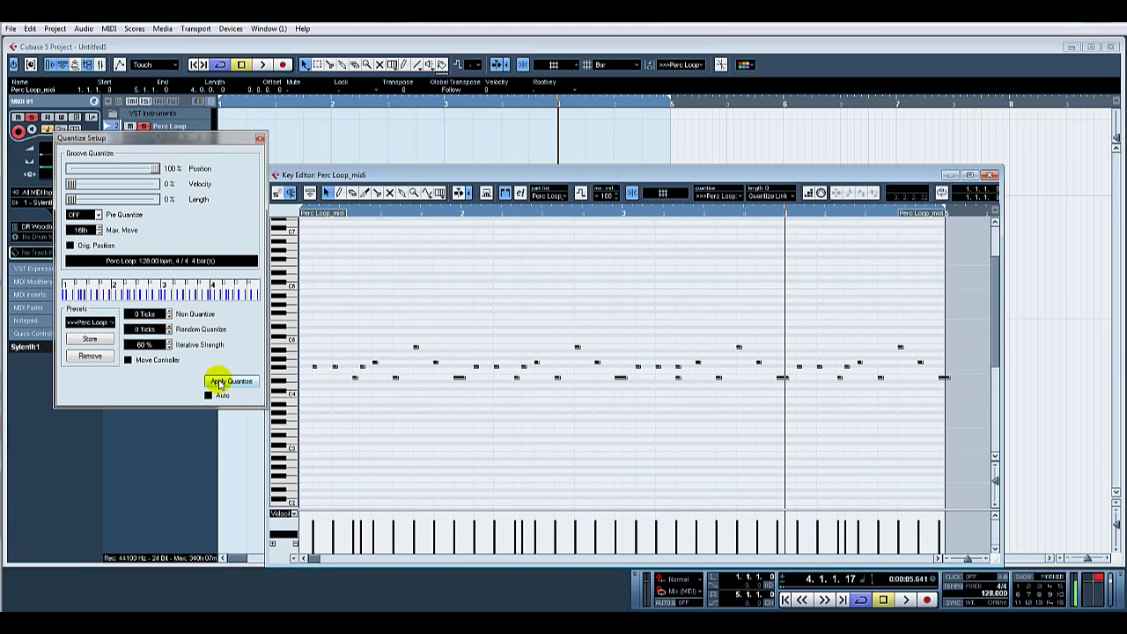